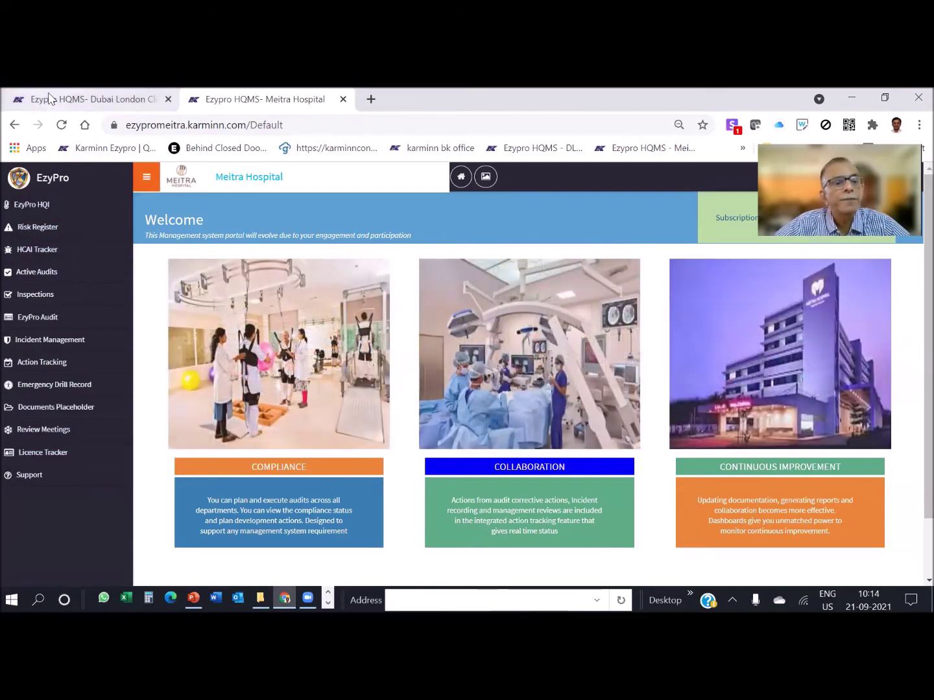
- Show the ACHS - EQuIP6 Ed - 2016 framework in the Documents Placeholder of the Dubai London Clinic portal
click(49, 99)
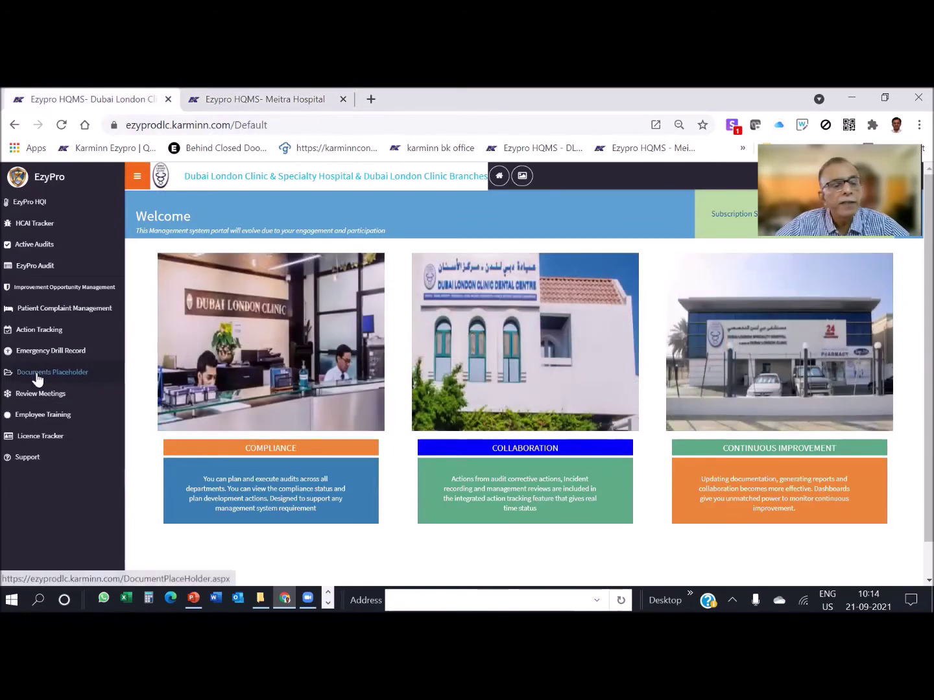
click(36, 376)
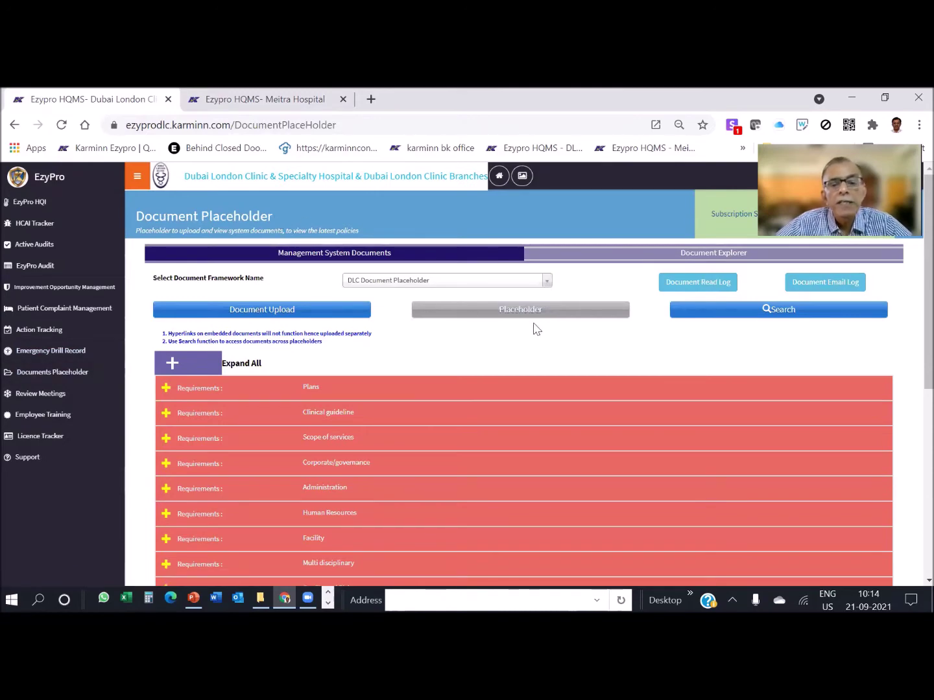
click(547, 283)
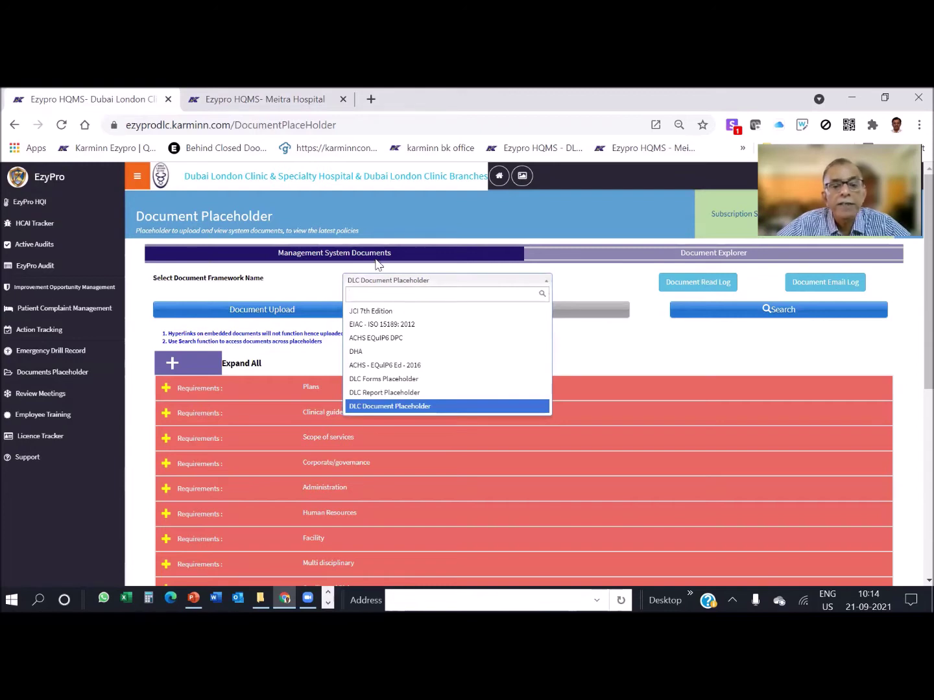
click(401, 366)
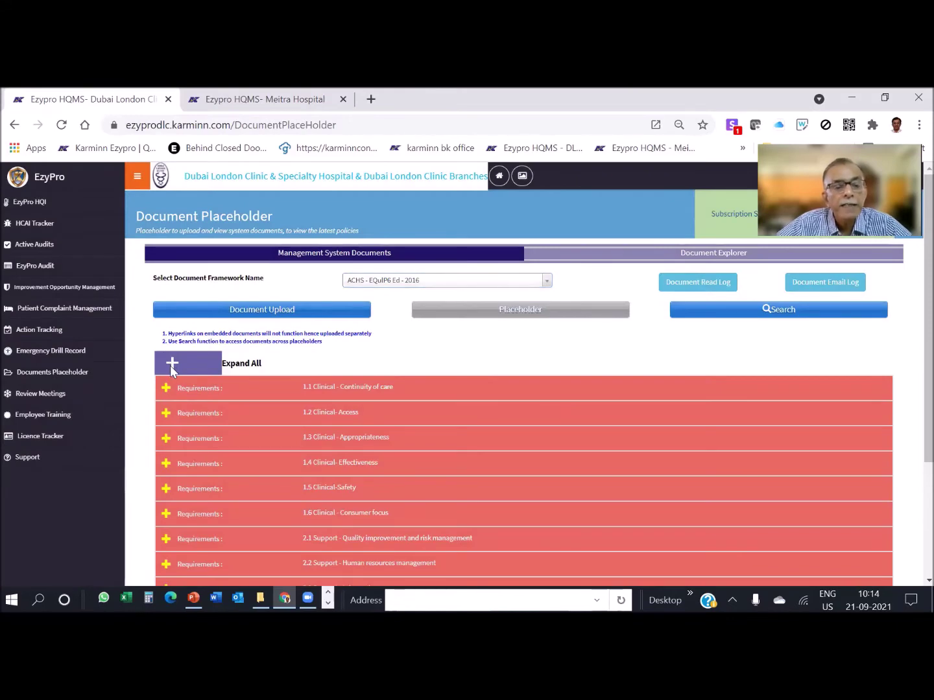
- Expand all requirements of the framework and look through the policies listed under 1.1 Clinical - Continuity of care
click(173, 367)
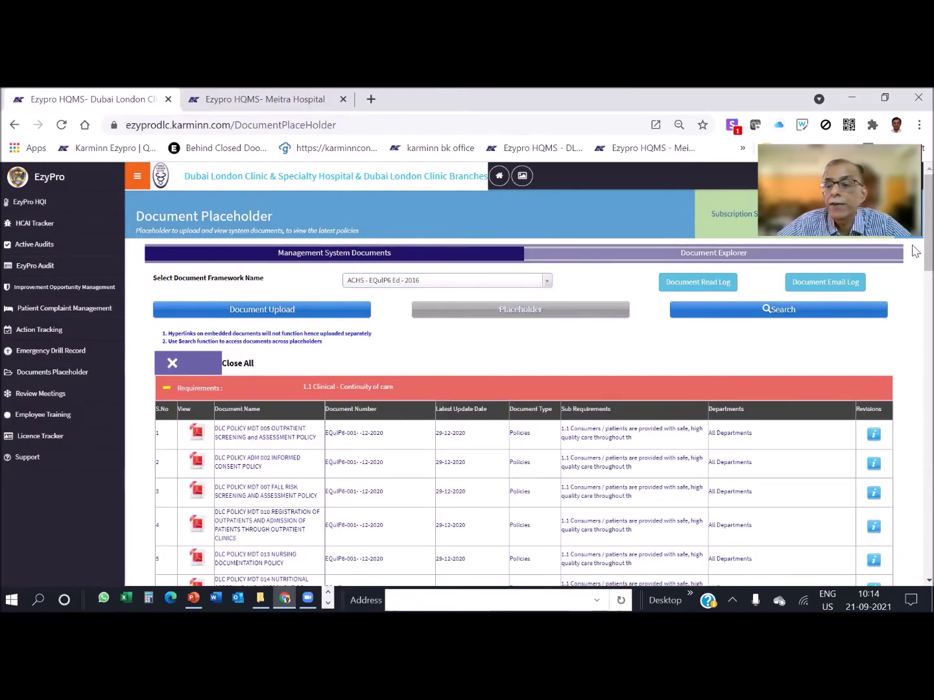
scroll(913, 251, down, 3)
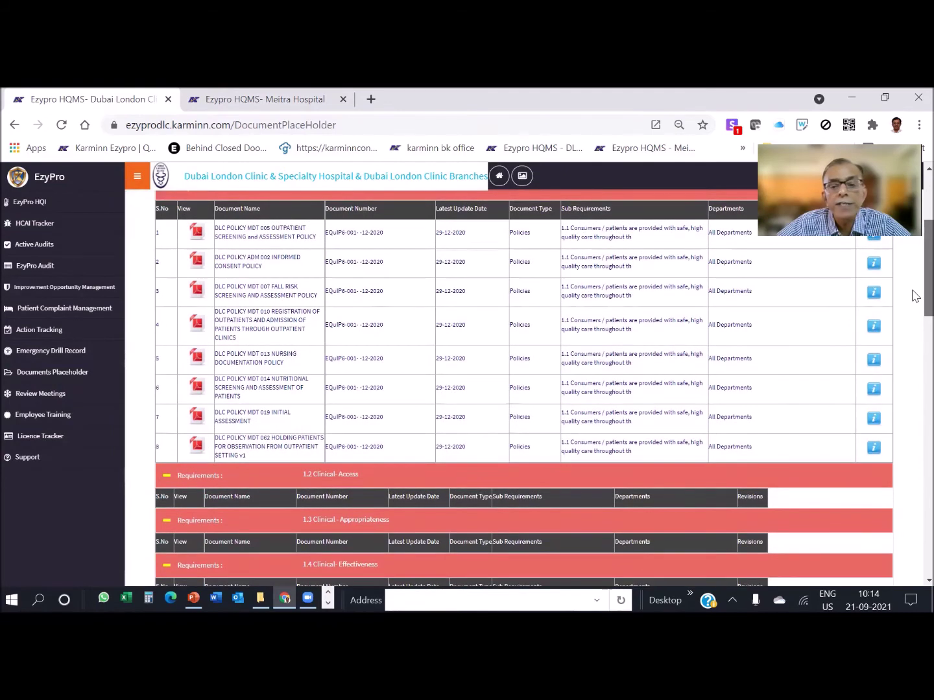
scroll(914, 295, up, 3)
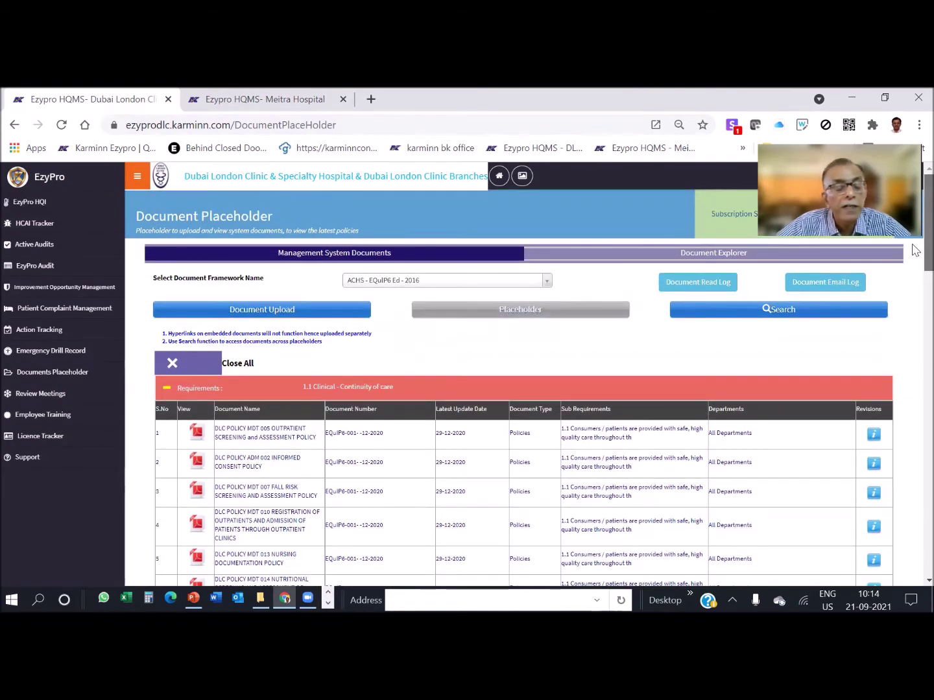
scroll(913, 251, down, 1)
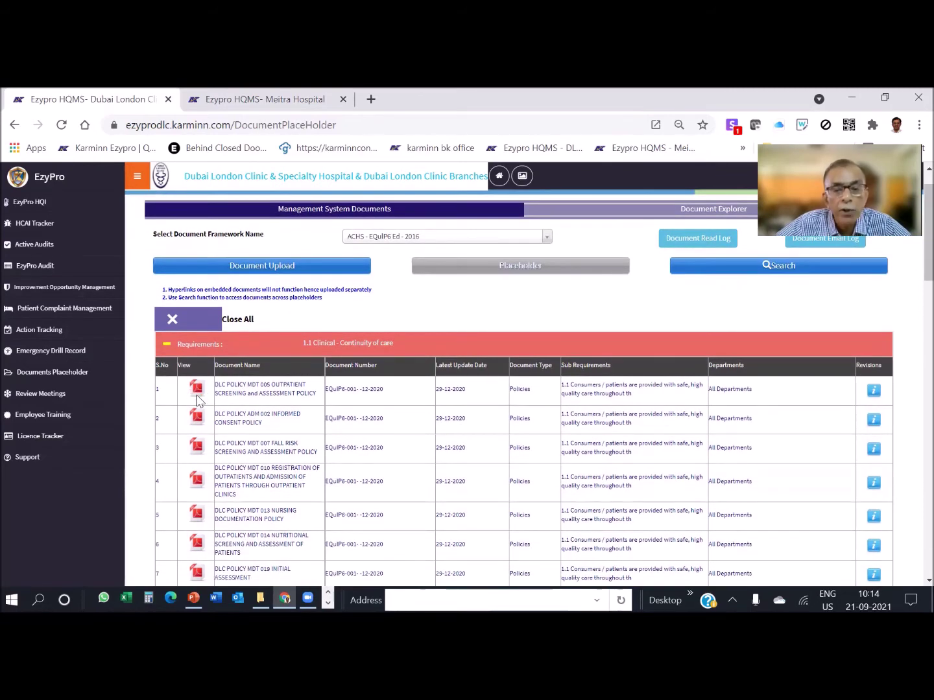
scroll(913, 274, up, 1)
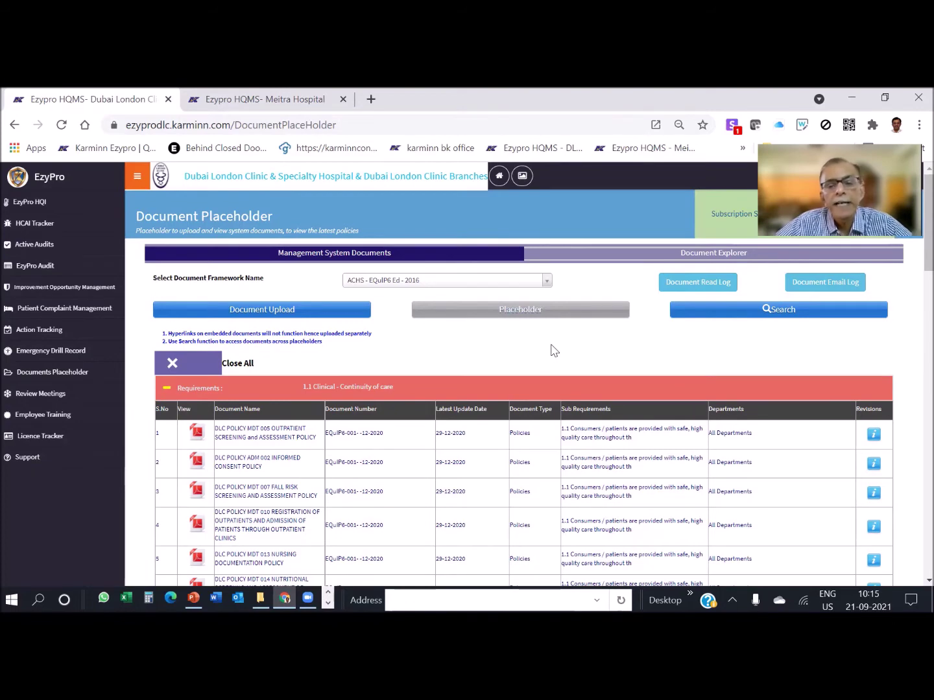
- In Improvement Opportunity Management, generate and open the report for the incident "Additional Blood sample not processed"
click(27, 292)
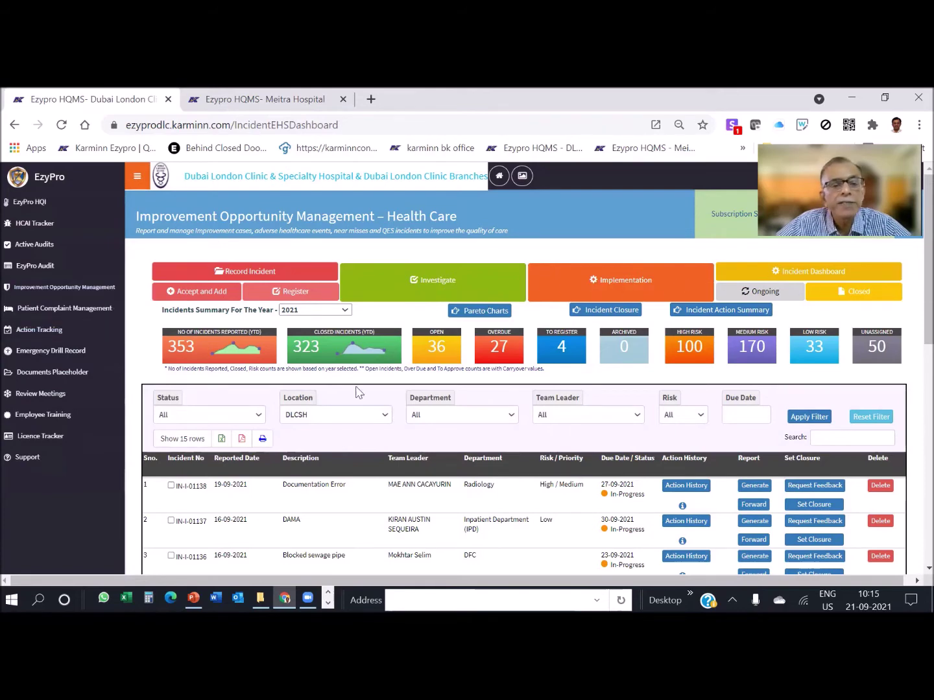
scroll(507, 454, down, 1)
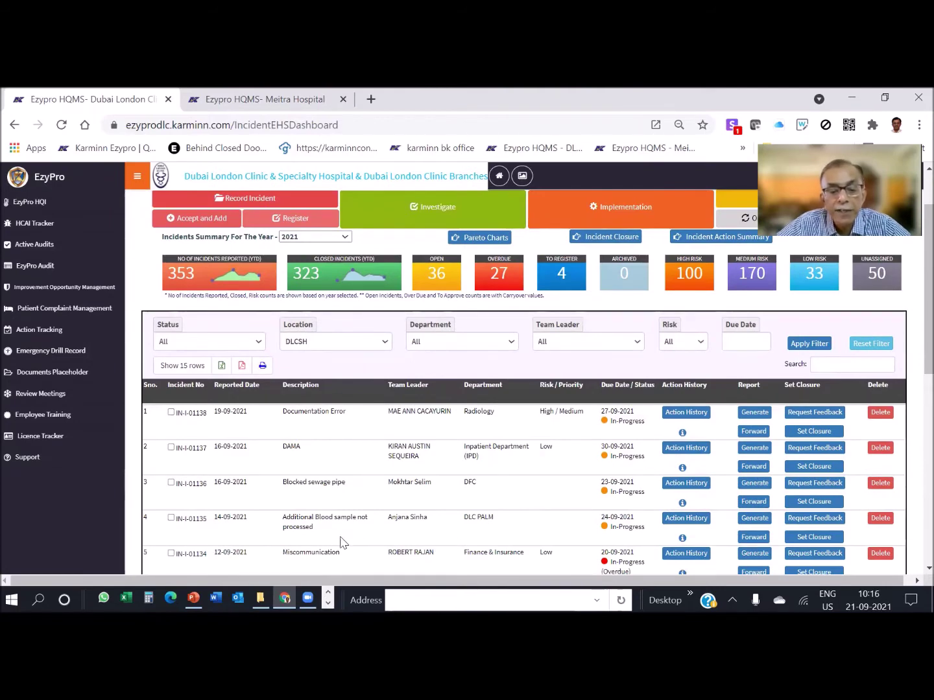
click(754, 518)
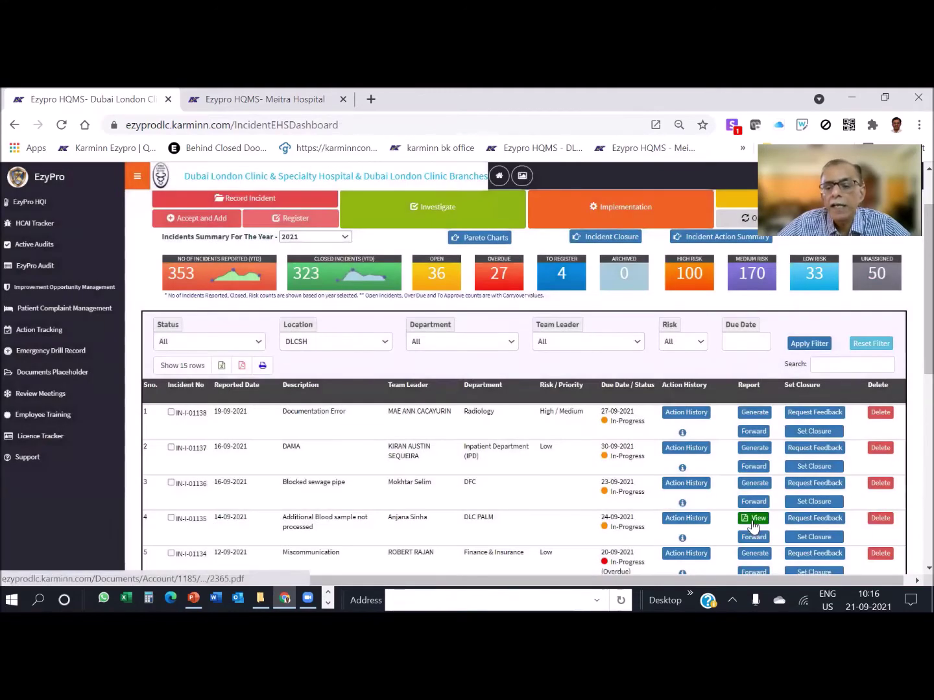
click(753, 518)
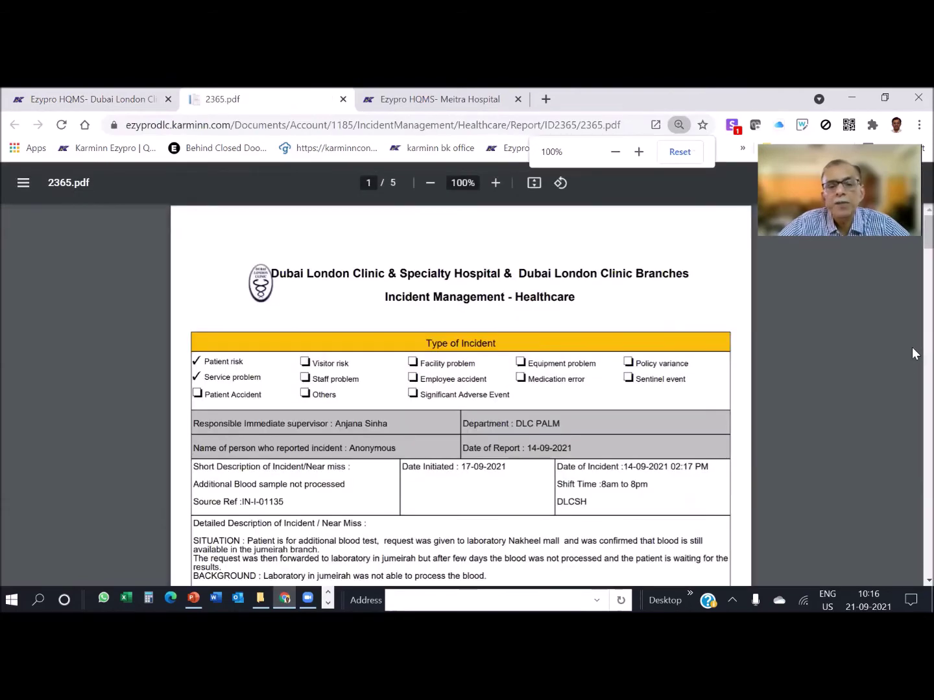
- Examine the incident report's description, contributing causes, prevention recommendations and classification, and close the report
scroll(912, 291, down, 8)
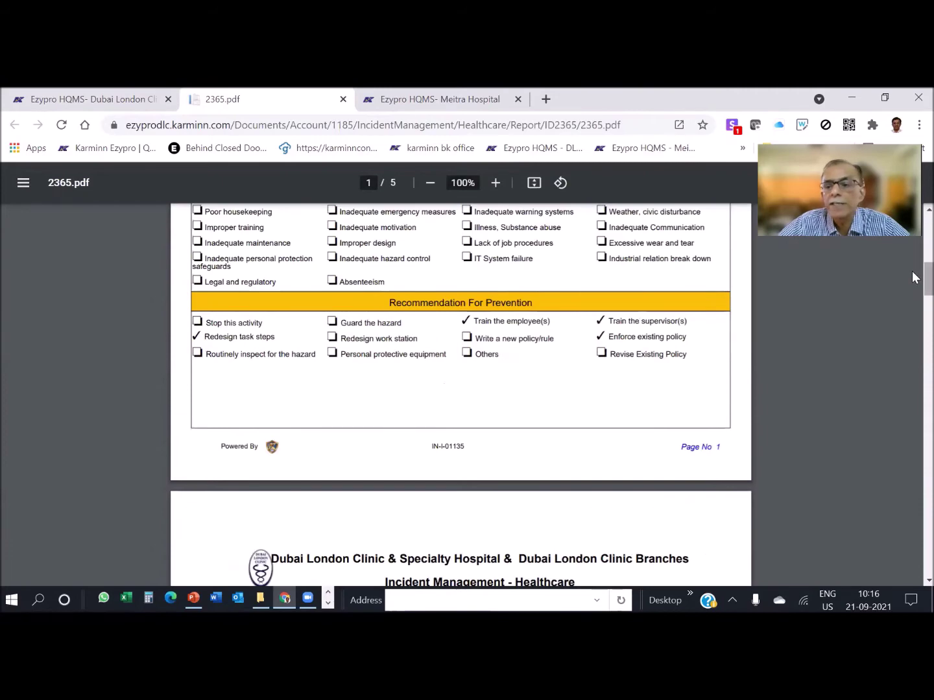
scroll(912, 272, up, 3)
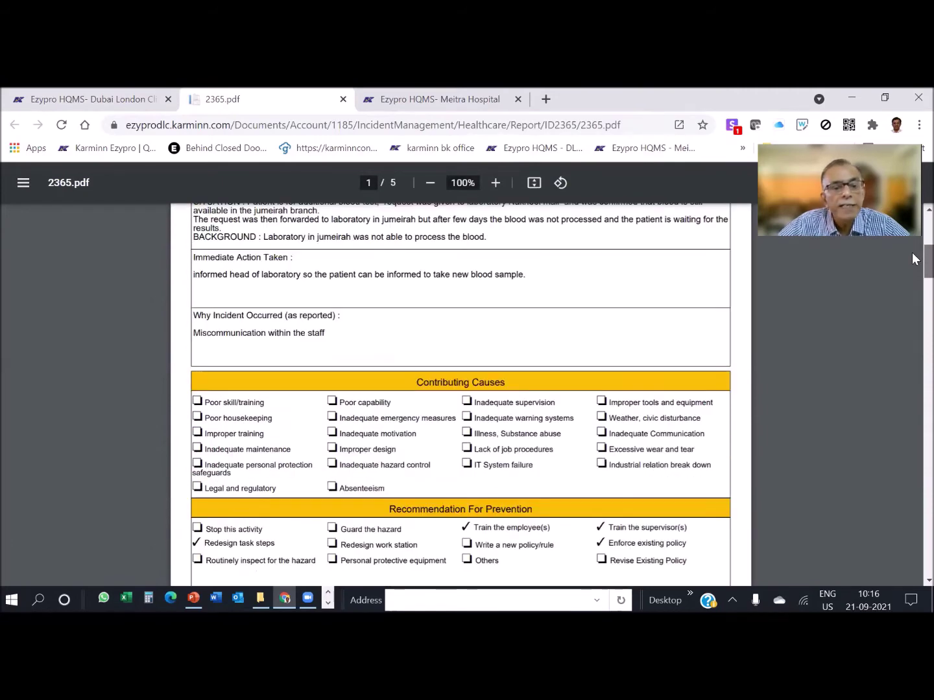
scroll(913, 253, up, 1)
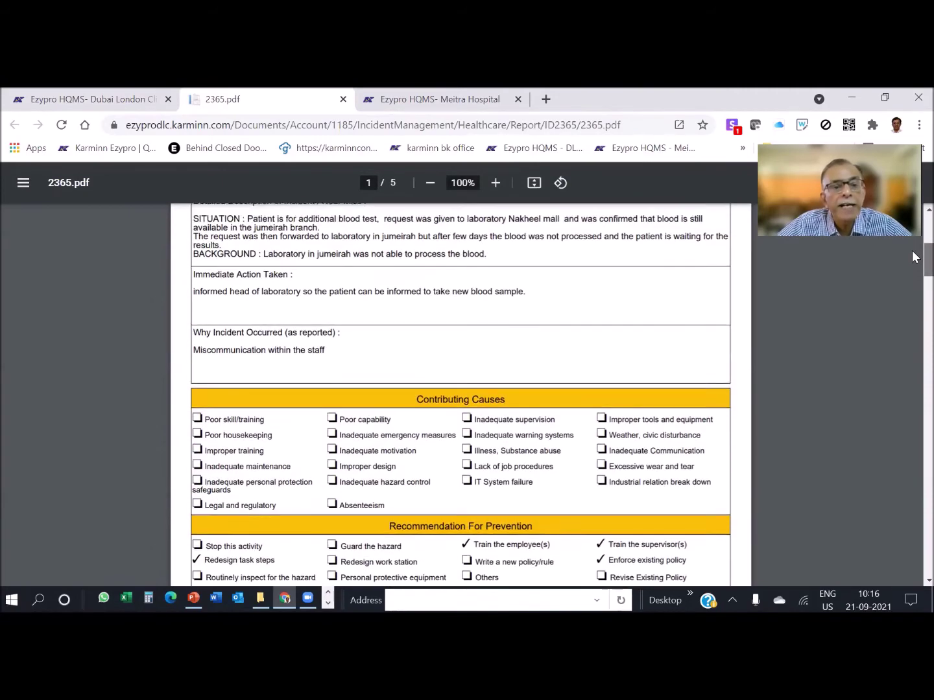
scroll(912, 256, up, 1)
scroll(912, 257, down, 5)
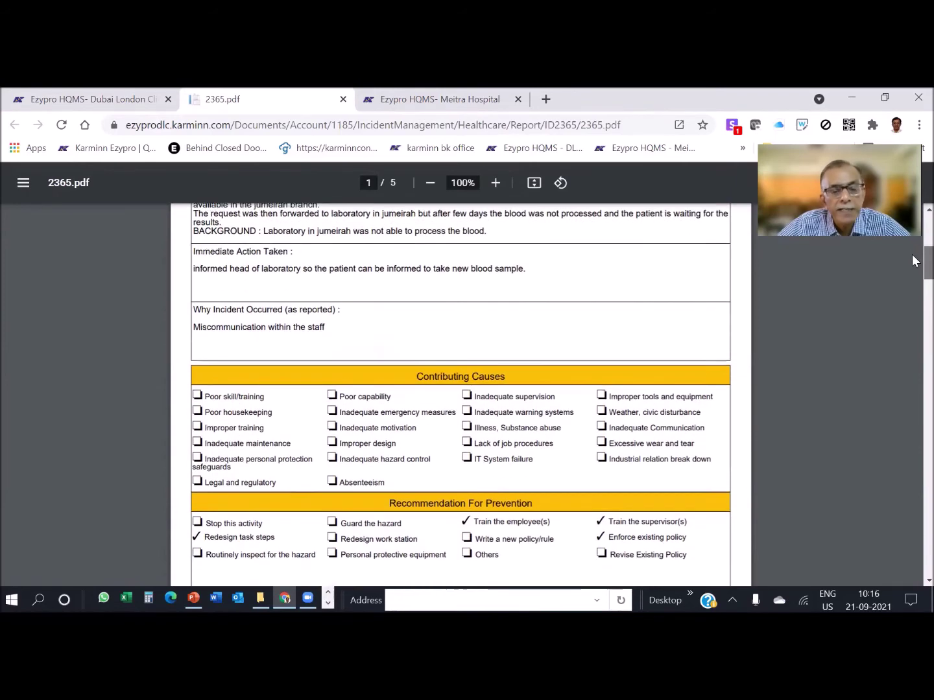
scroll(914, 280, up, 2)
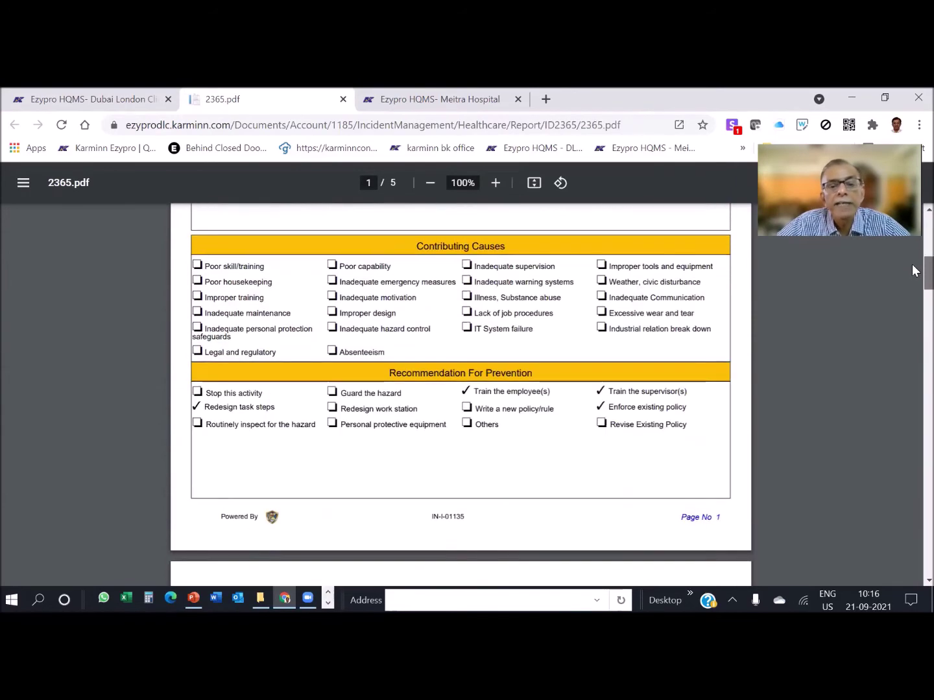
scroll(913, 282, down, 2)
scroll(912, 277, down, 10)
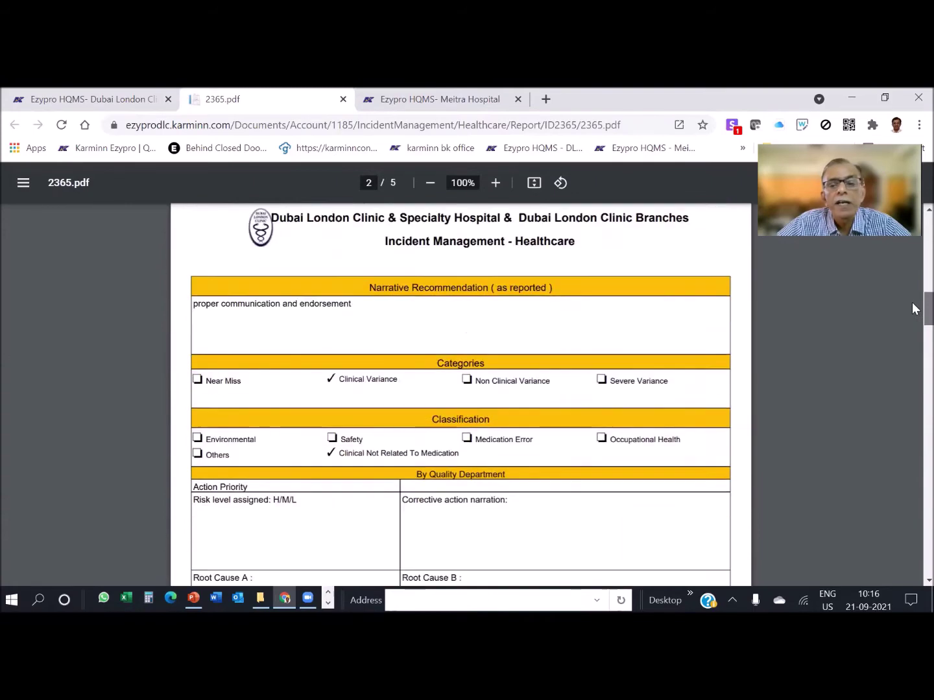
drag(911, 334, 912, 224)
click(917, 98)
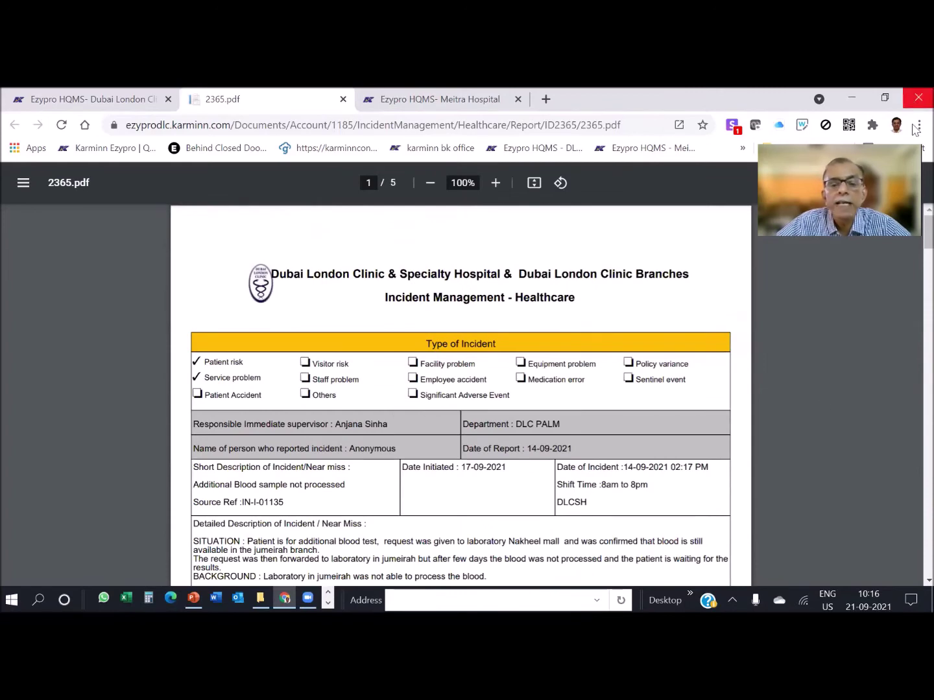
- View the list of high-risk incidents from the 2021 incidents summary and close it
scroll(914, 324, down, 1)
scroll(914, 299, up, 3)
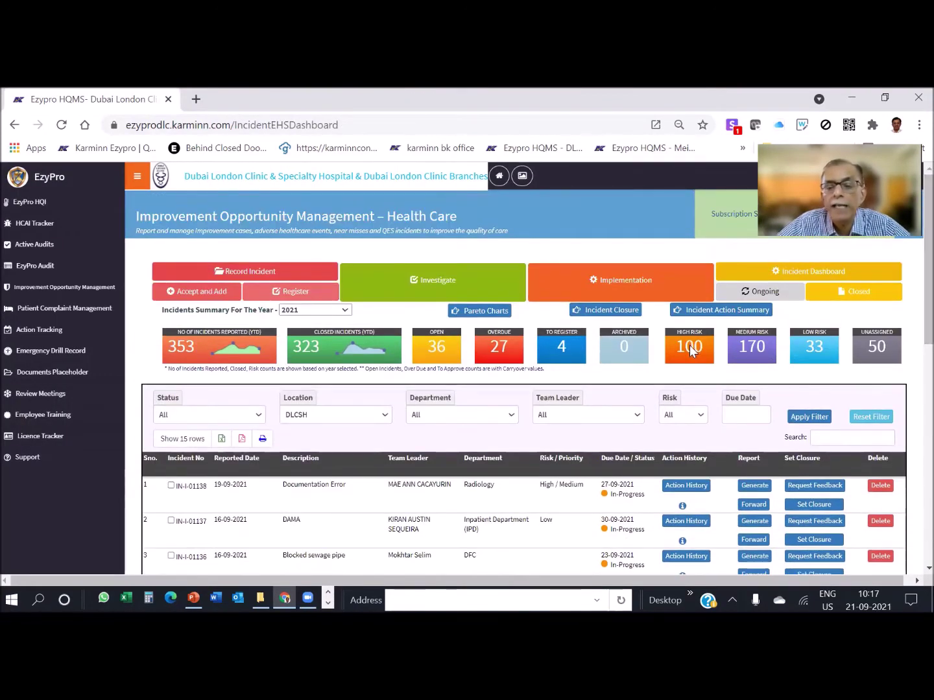
click(692, 349)
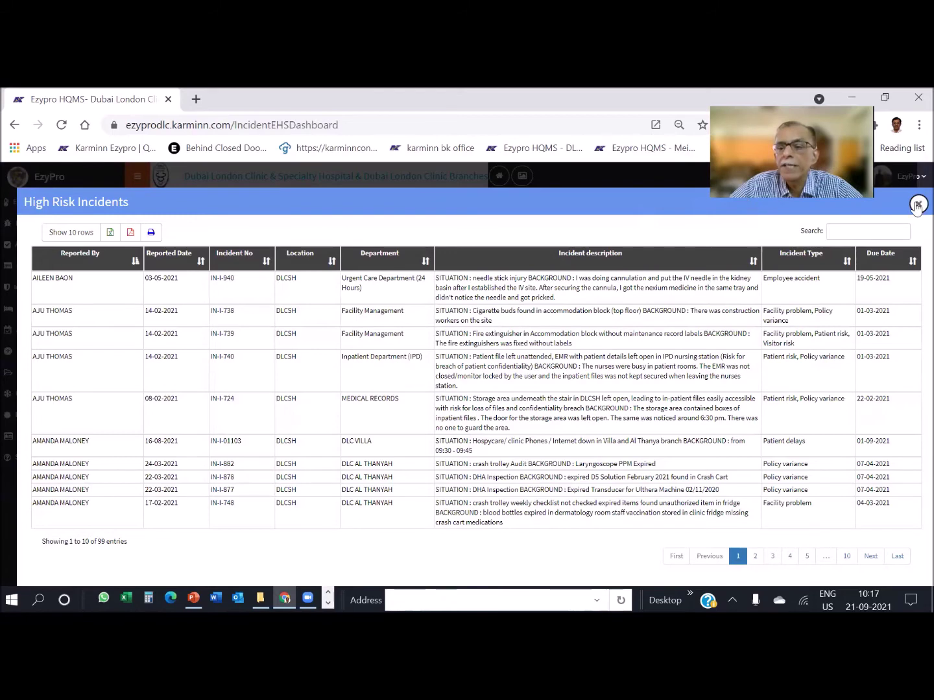
click(917, 205)
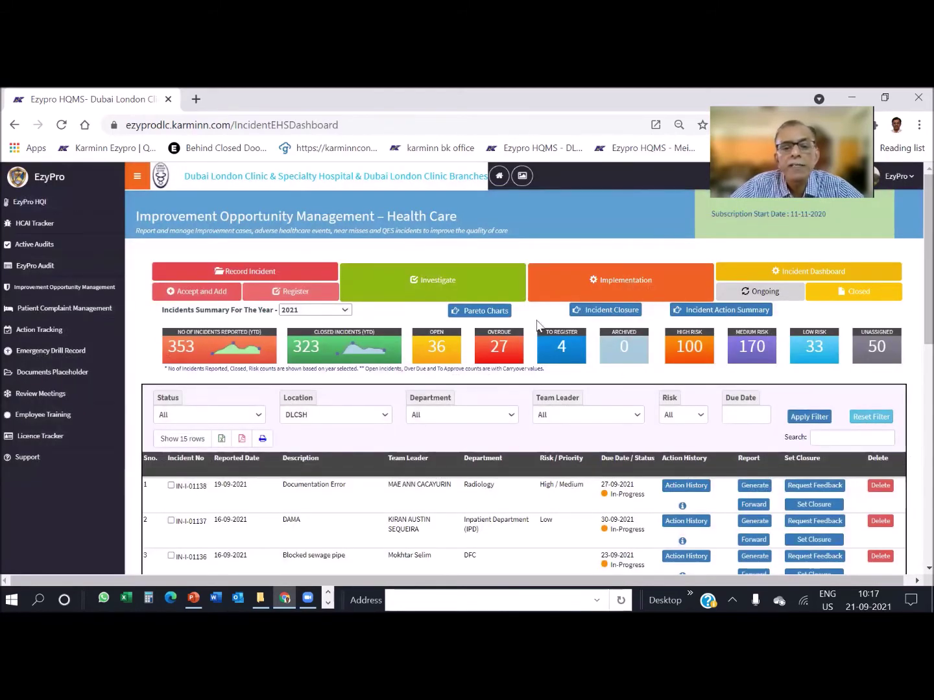
- Display the incident Pareto chart by type of incident for the last 12 months
click(470, 314)
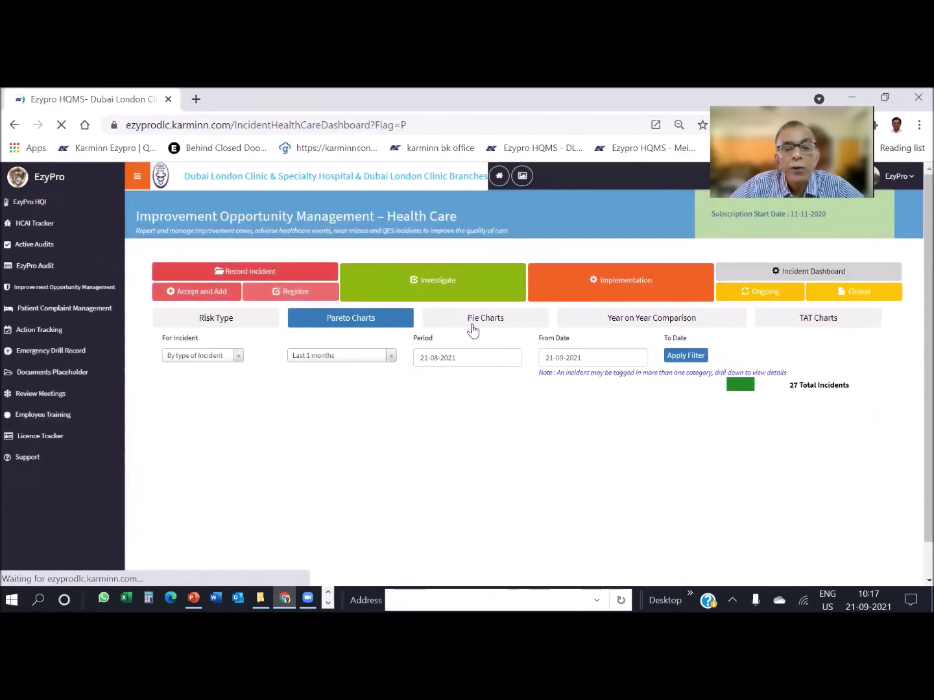
click(392, 358)
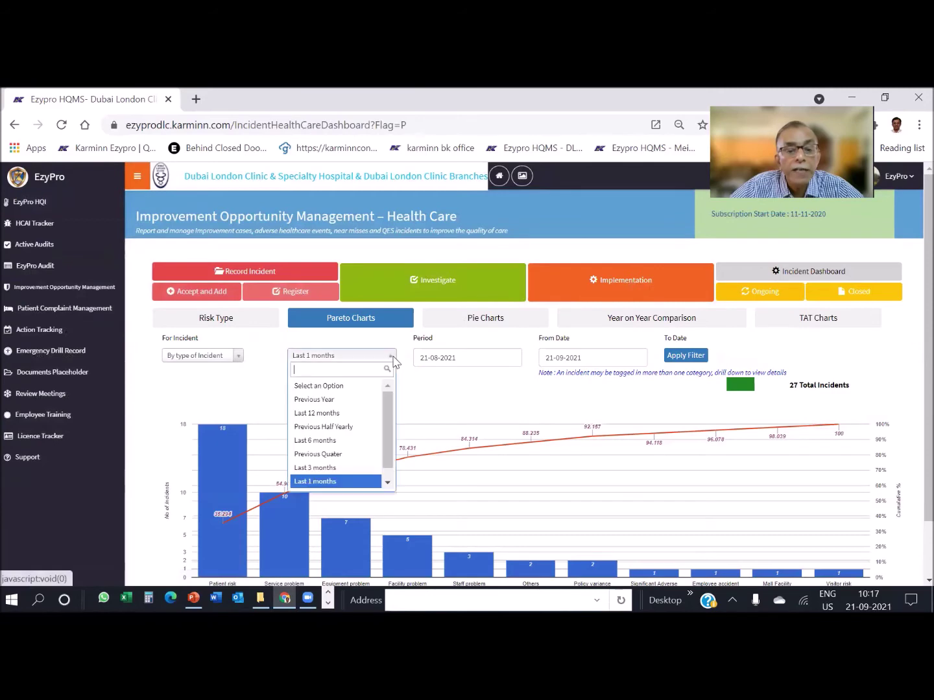
click(336, 413)
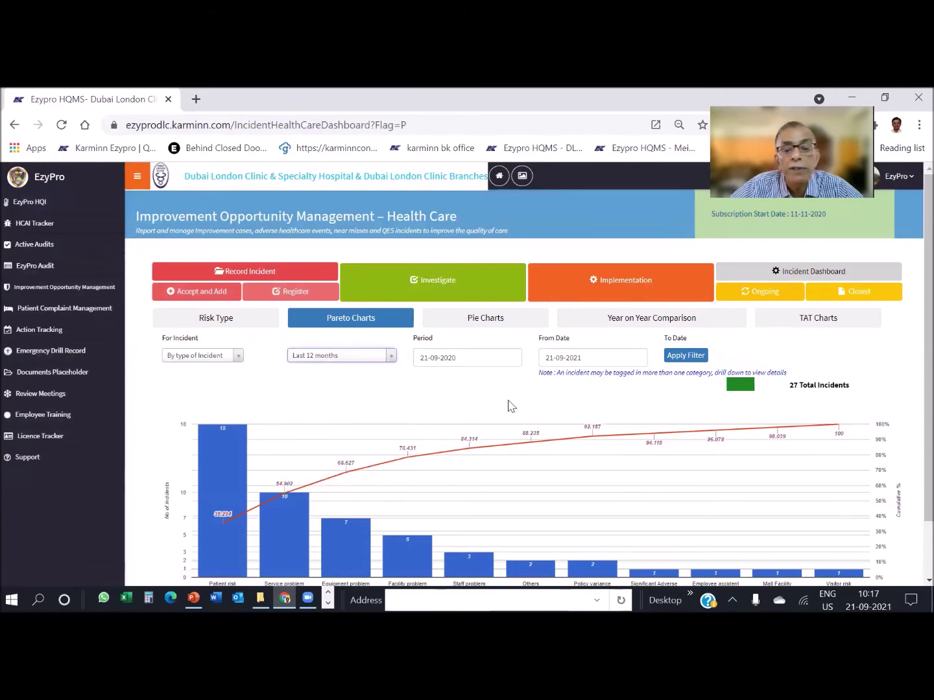
click(687, 356)
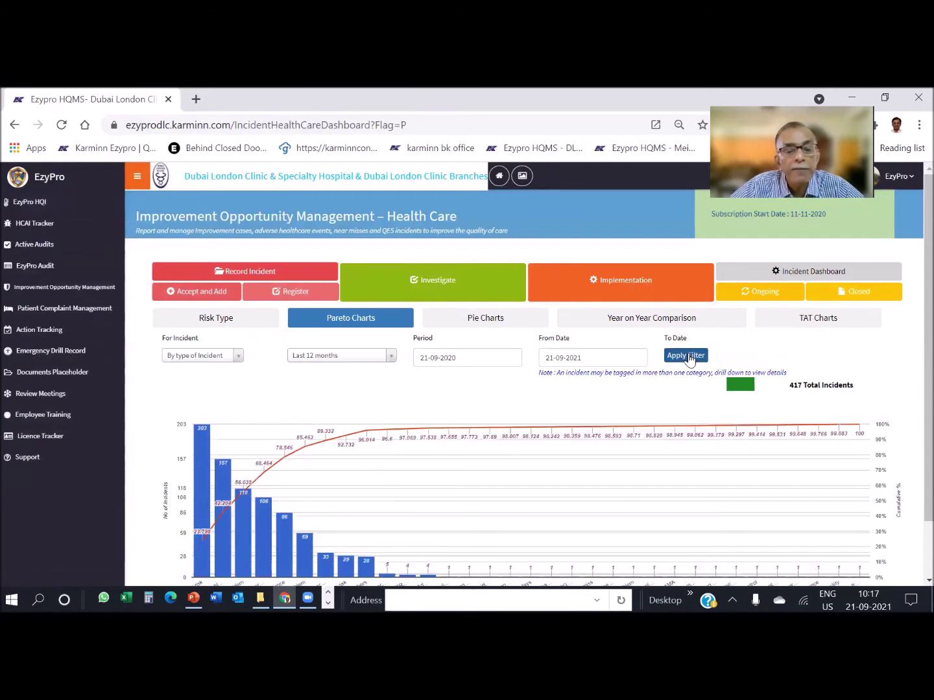
scroll(914, 318, down, 1)
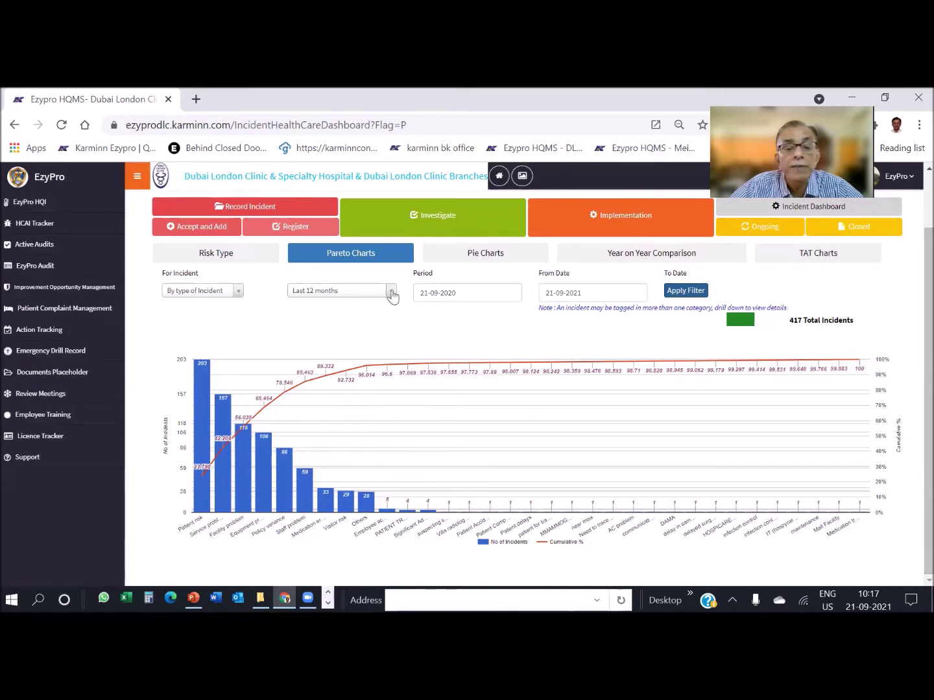
scroll(912, 291, up, 1)
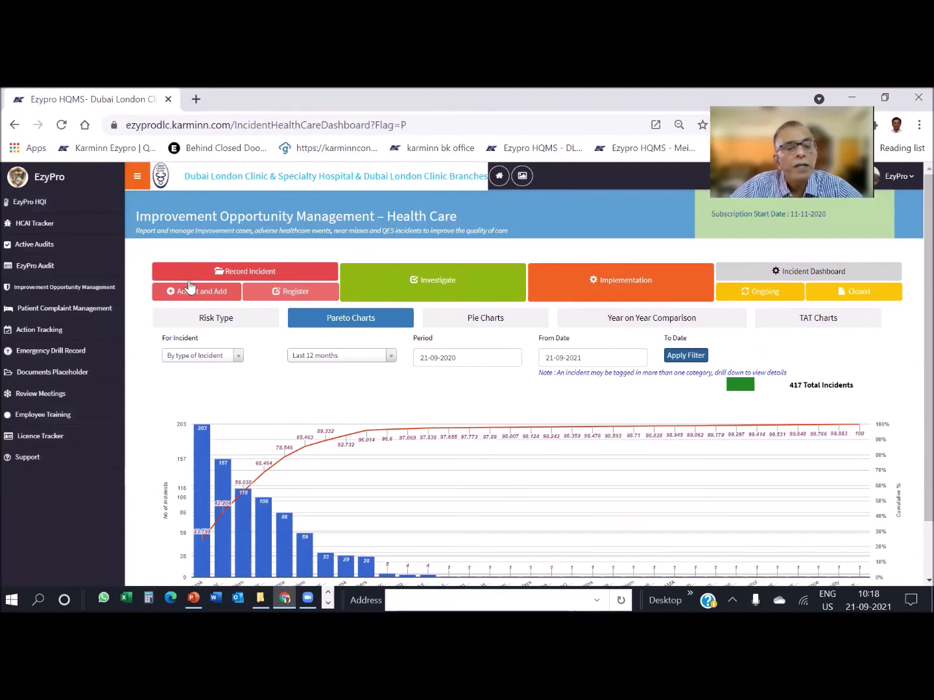
- Open Active Audits and look through the available audit types
click(38, 249)
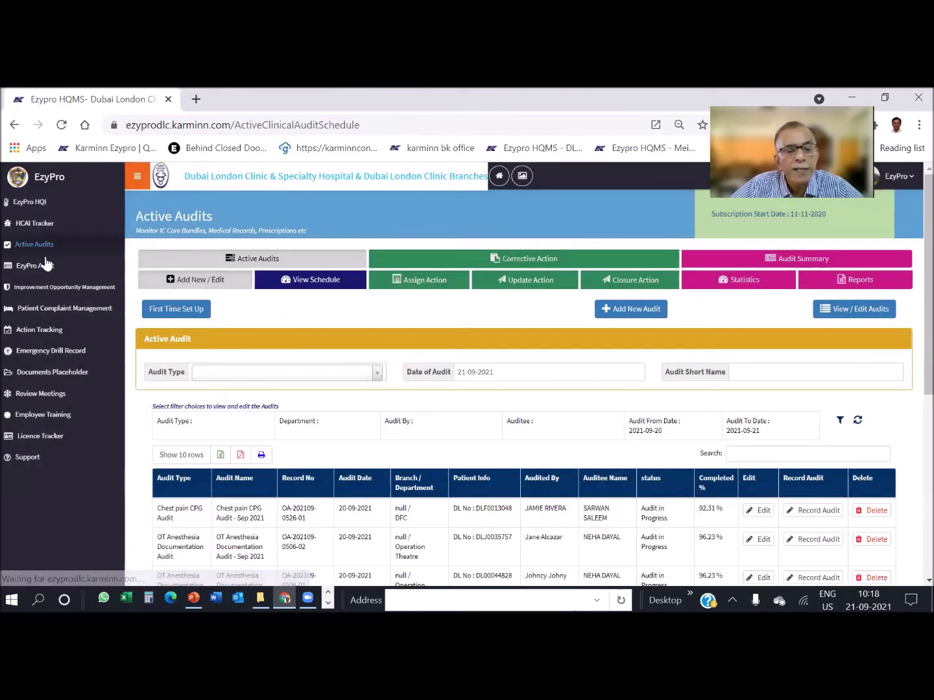
click(376, 373)
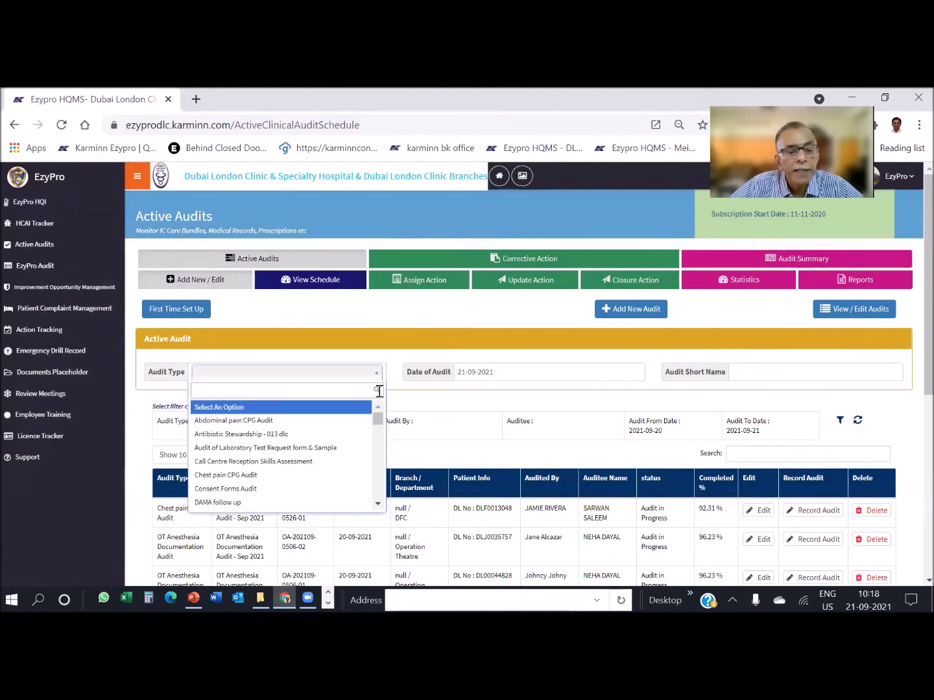
mouse_move(383, 422)
mouse_down()
mouse_move(389, 434)
mouse_move(379, 412)
mouse_up()
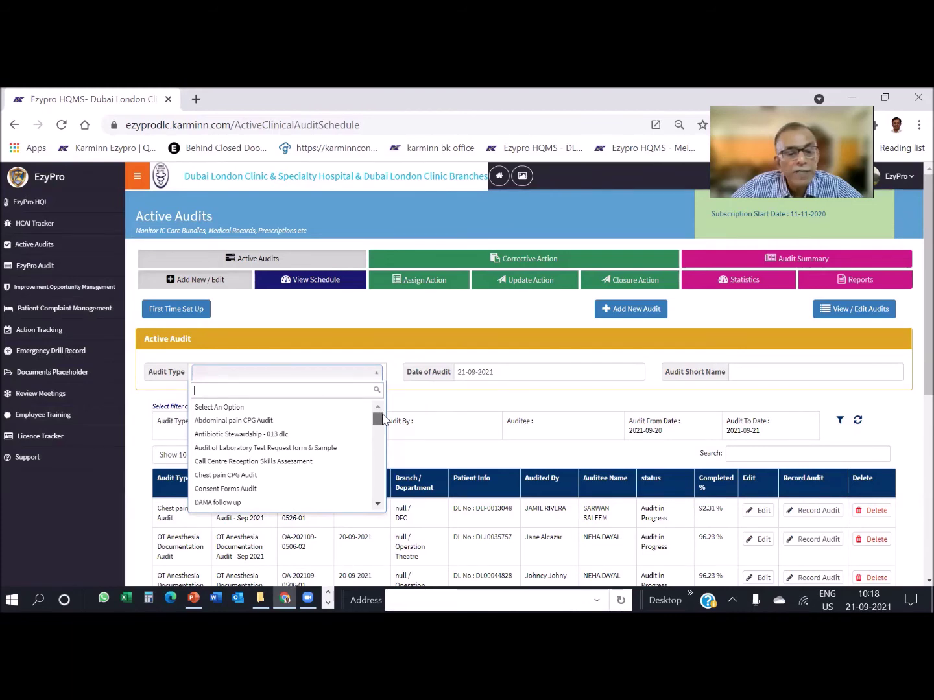
- Open the audit recording checklist of the completed OPD Documentation Audit - Sep 2021 for DLC VILLA
scroll(552, 497, down, 1)
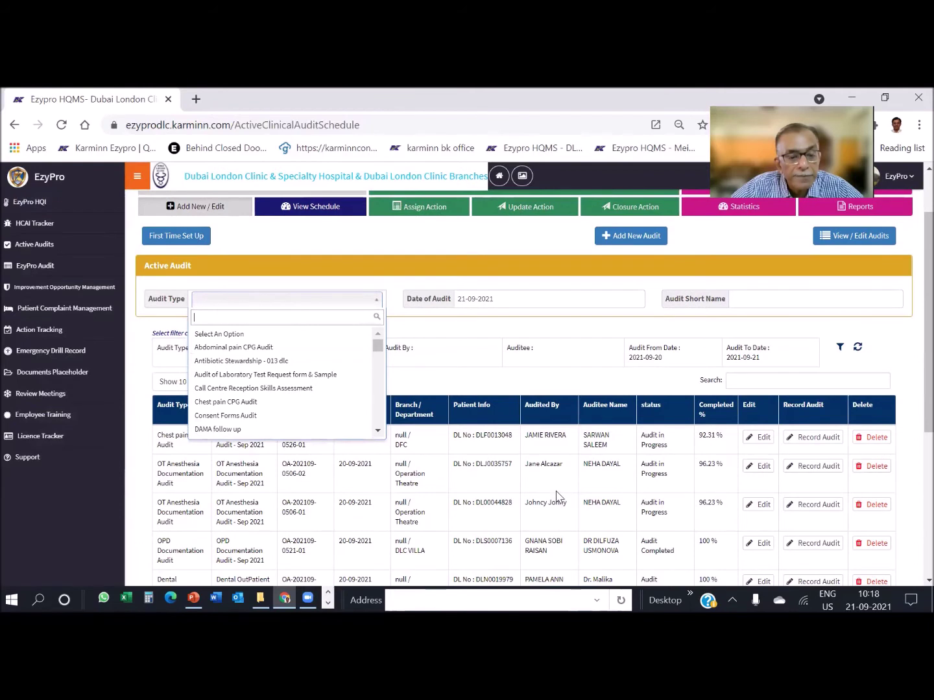
click(820, 548)
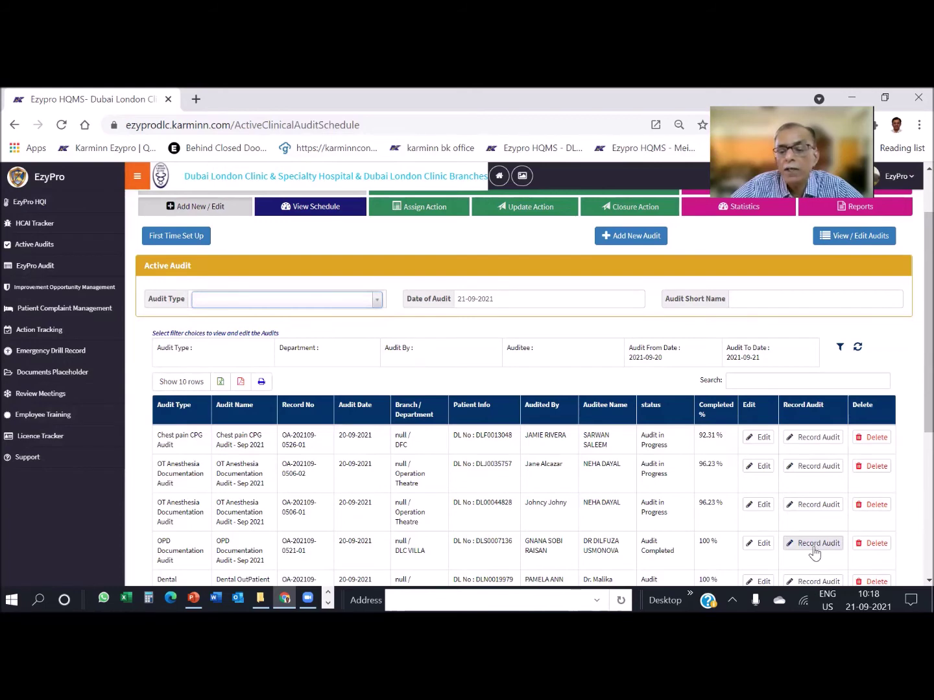
click(814, 550)
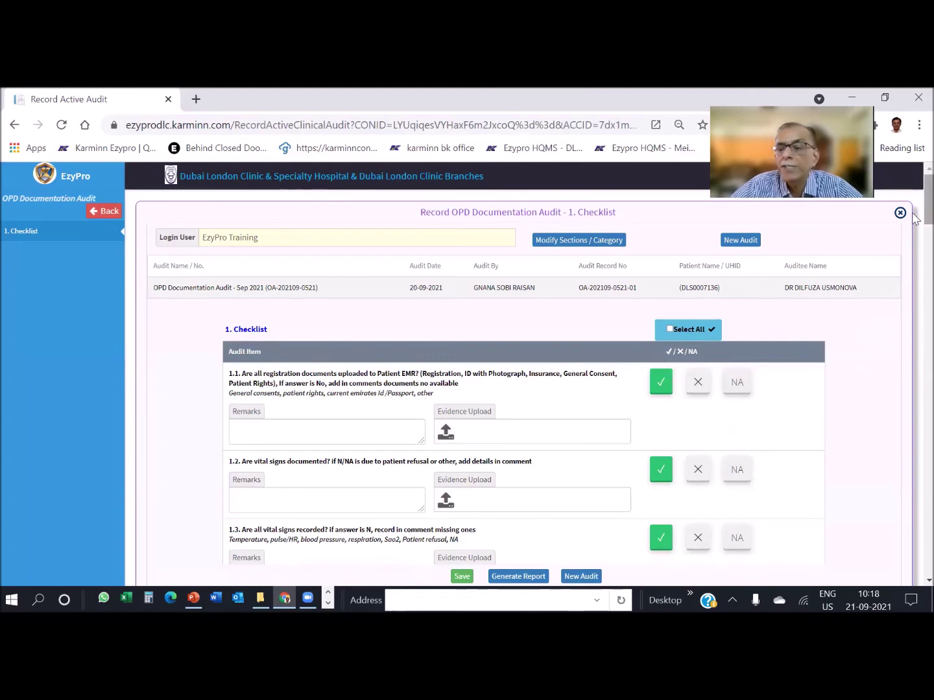
- Go through the OPD Documentation Audit checklist to its last item and generate the audit report
scroll(914, 259, down, 9)
scroll(914, 316, down, 20)
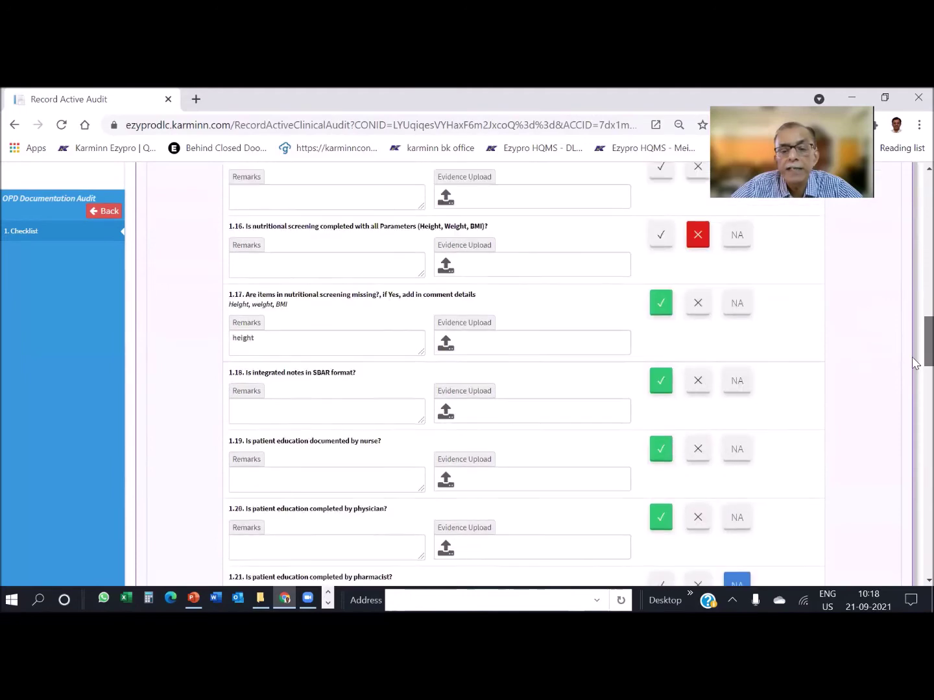
scroll(913, 453, down, 15)
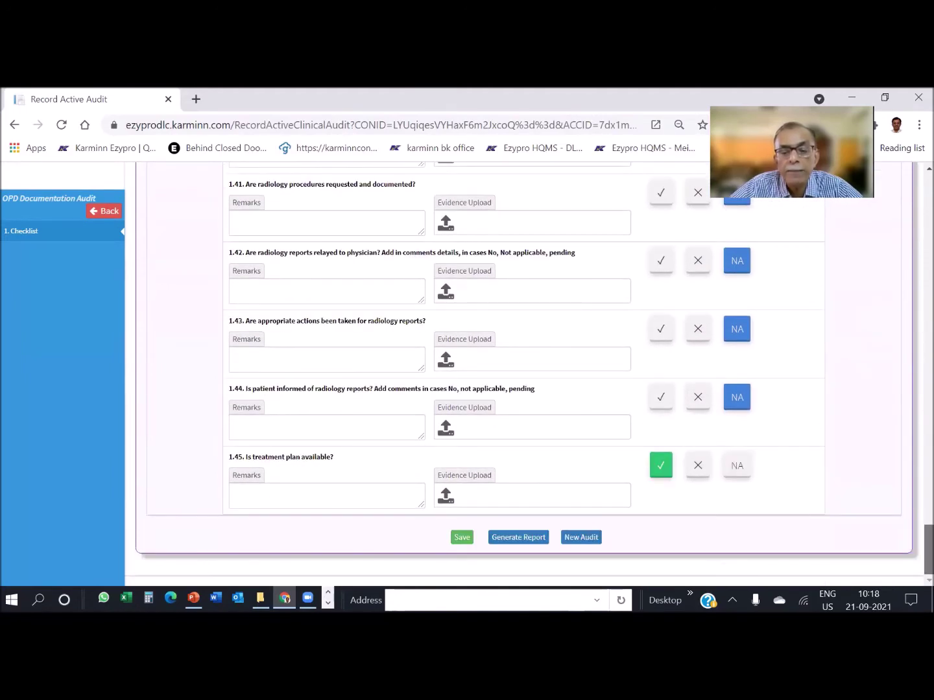
click(515, 542)
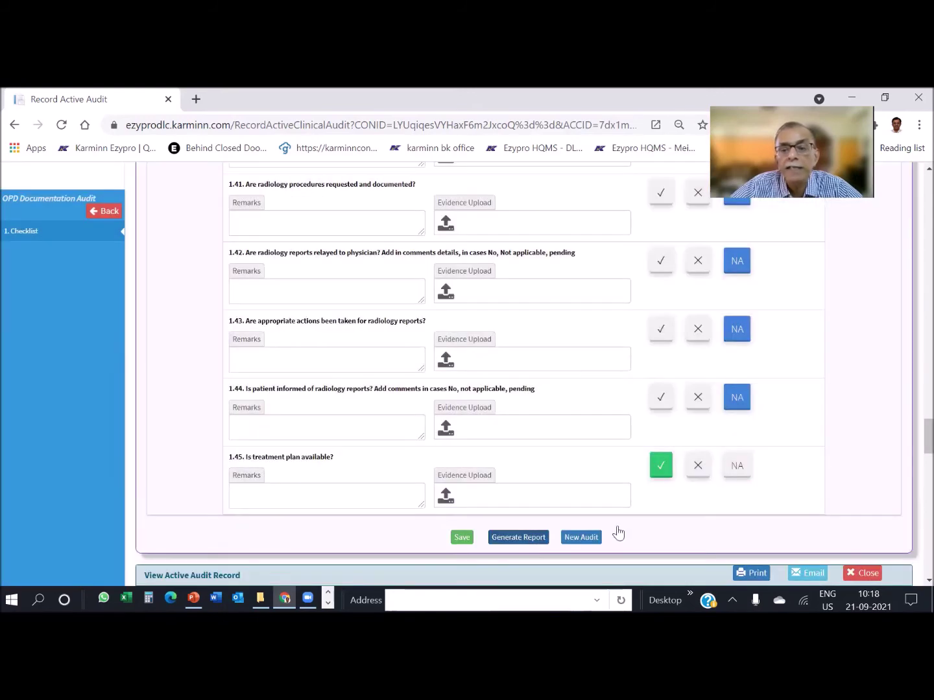
- Look through the generated OPD Documentation Audit report and return to the Active Audits list
scroll(913, 493, down, 10)
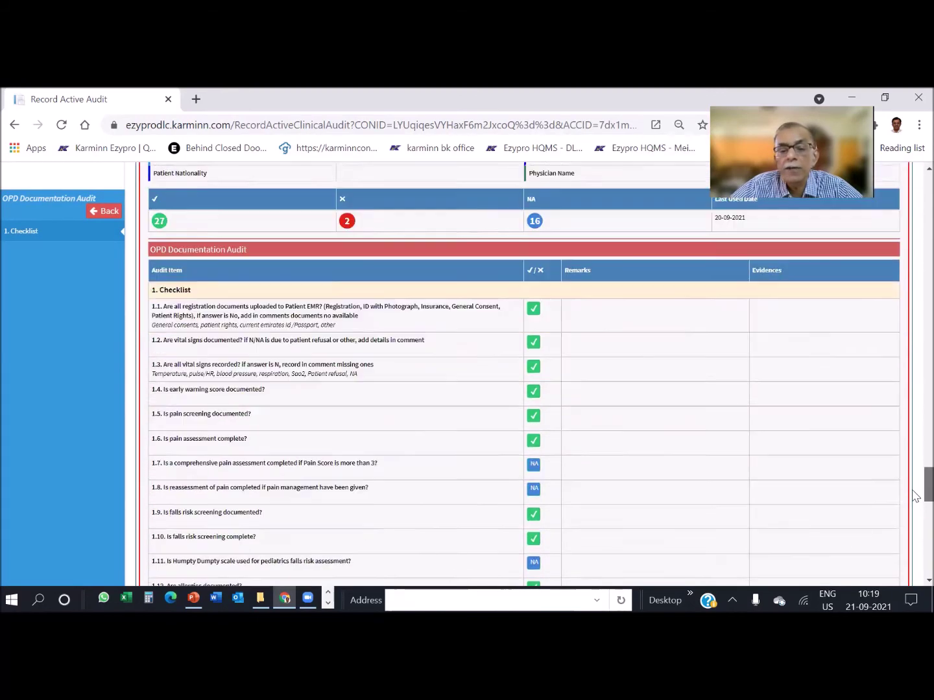
scroll(913, 541, down, 5)
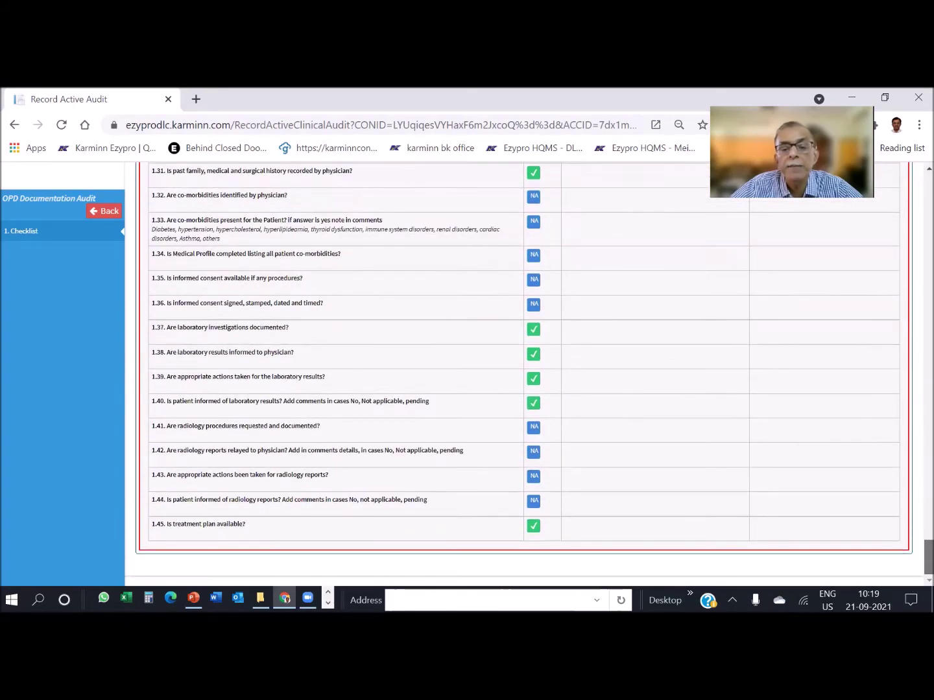
drag(915, 568, 904, 193)
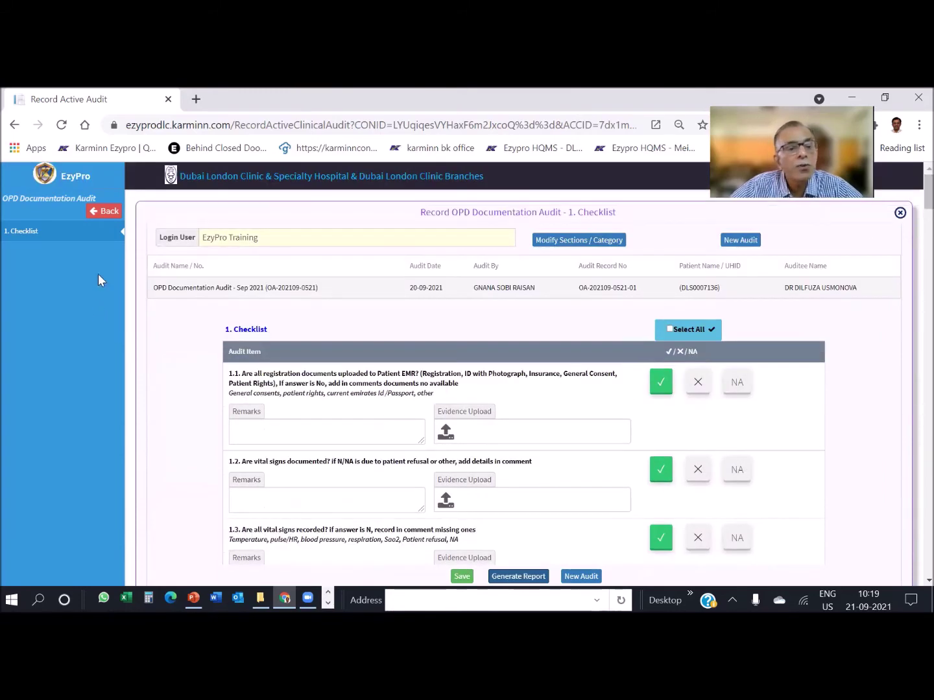
click(106, 213)
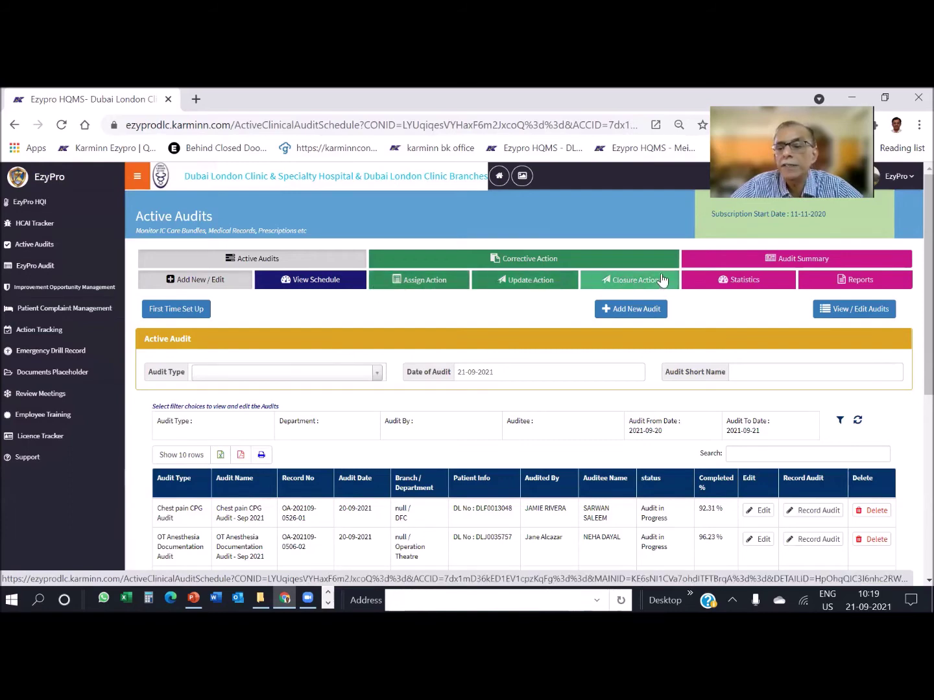
- Display the Active Audit Statistics for Active Cases MRD Audit - IP as a Month wise Chart covering the last 6 months
click(753, 286)
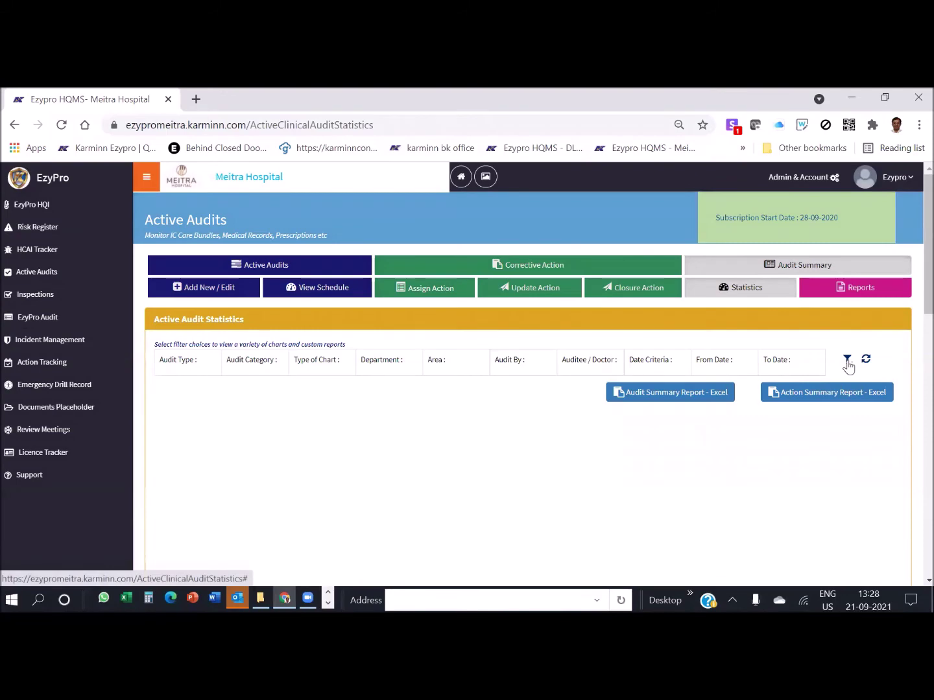
click(846, 360)
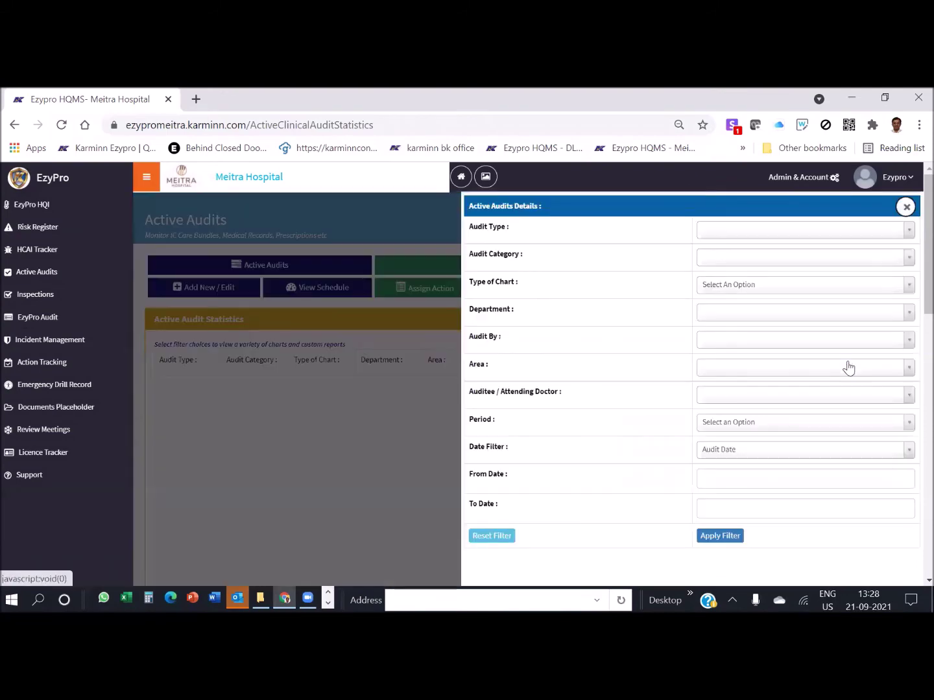
click(907, 234)
click(858, 280)
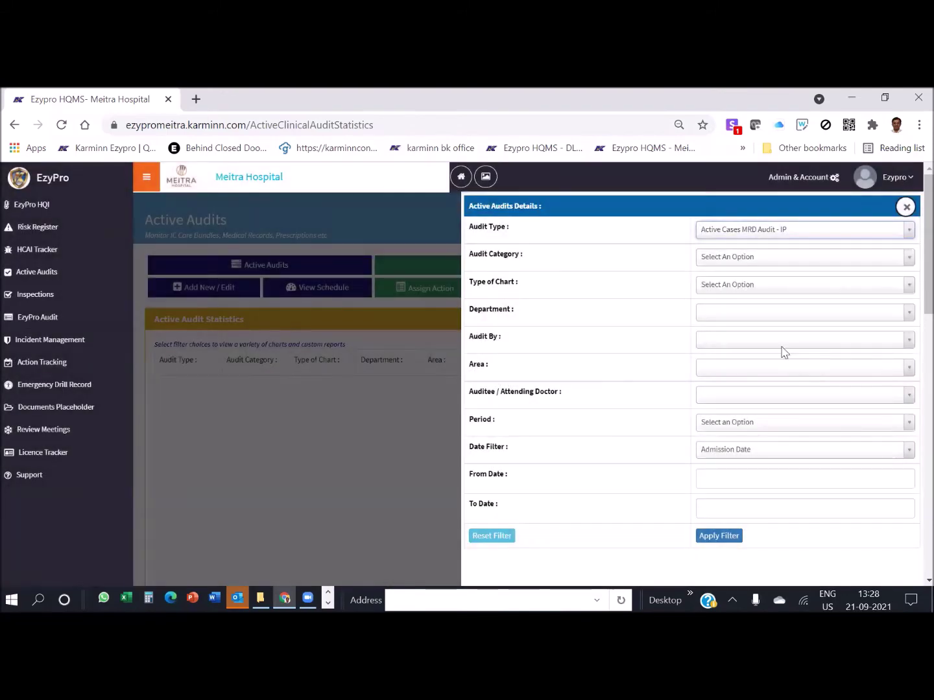
click(725, 287)
click(700, 337)
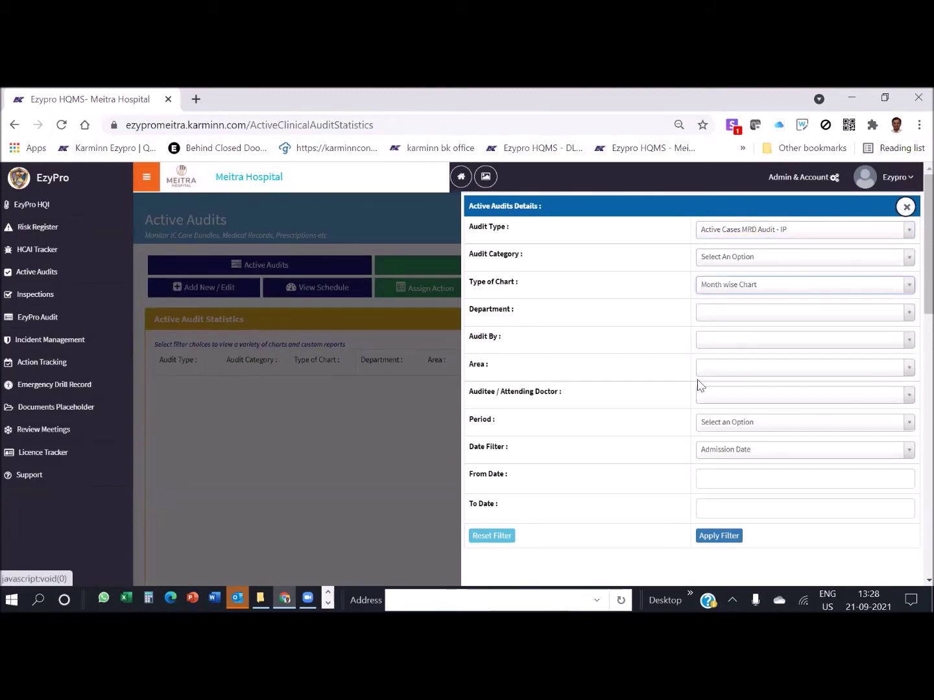
click(705, 421)
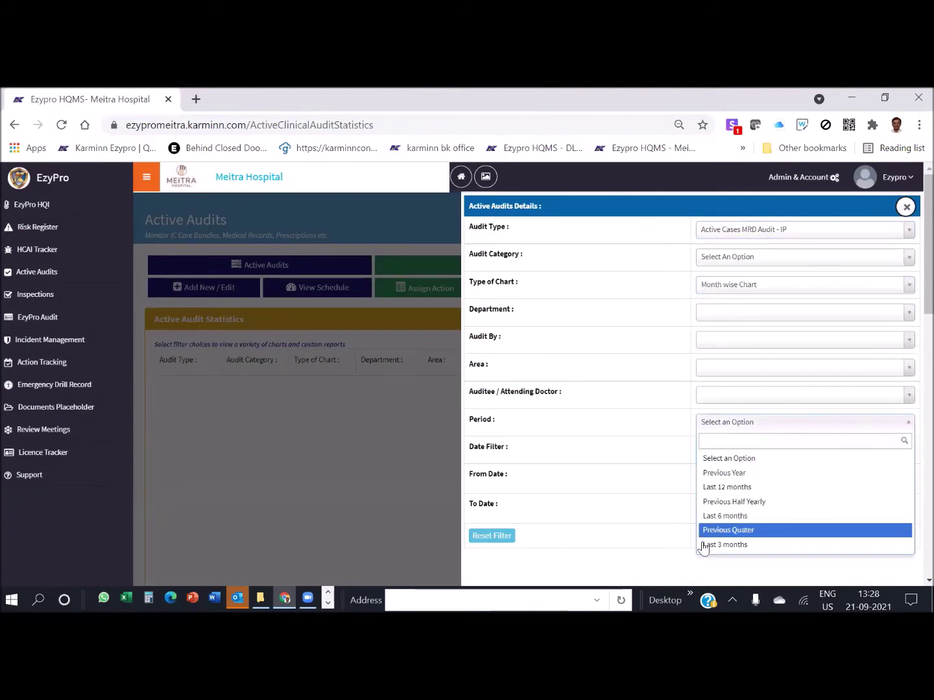
click(704, 521)
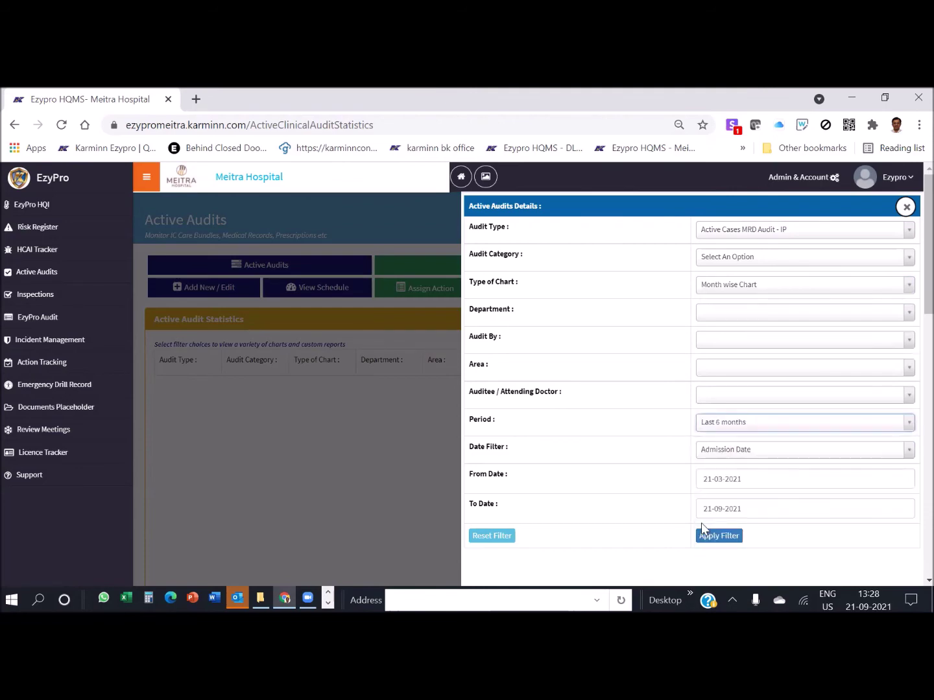
click(704, 538)
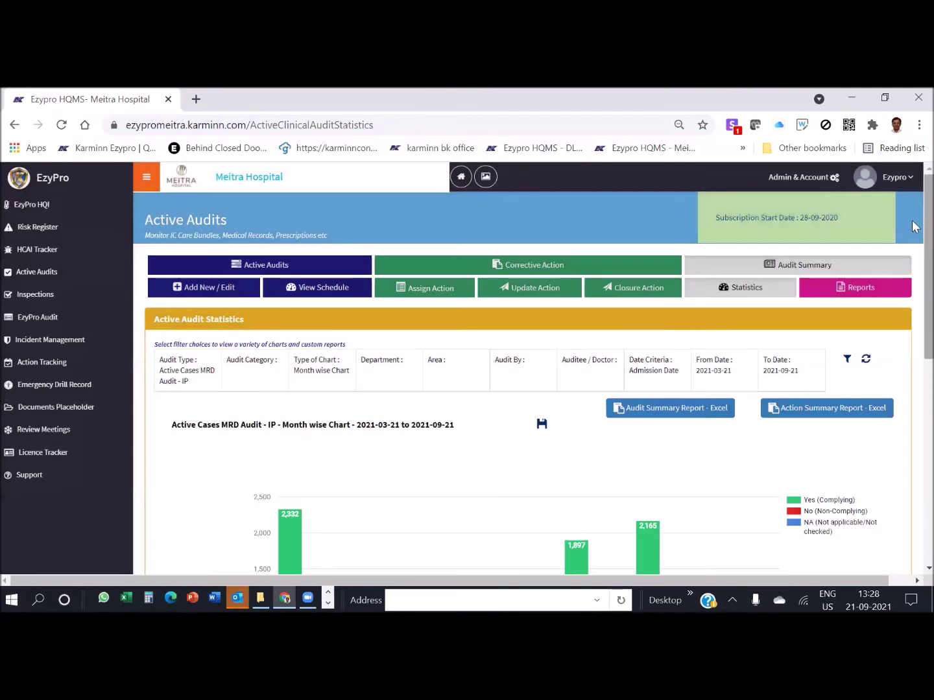
- View the August 2021 NC % details for Doctors Documentation - Admission note from the compliance table and close them
scroll(911, 237, down, 1)
scroll(914, 265, down, 3)
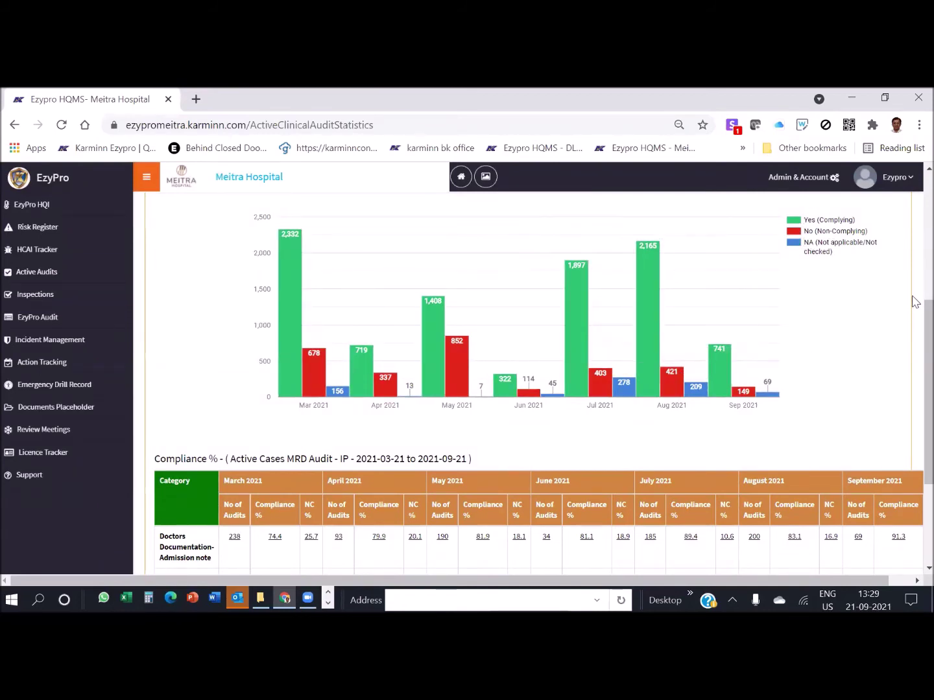
scroll(913, 327, down, 2)
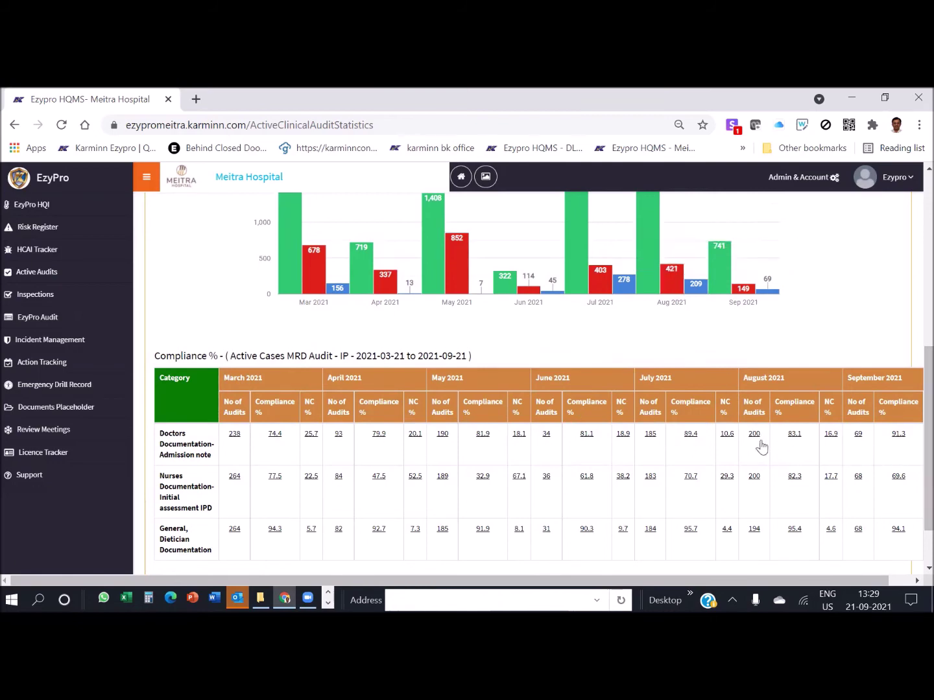
click(831, 434)
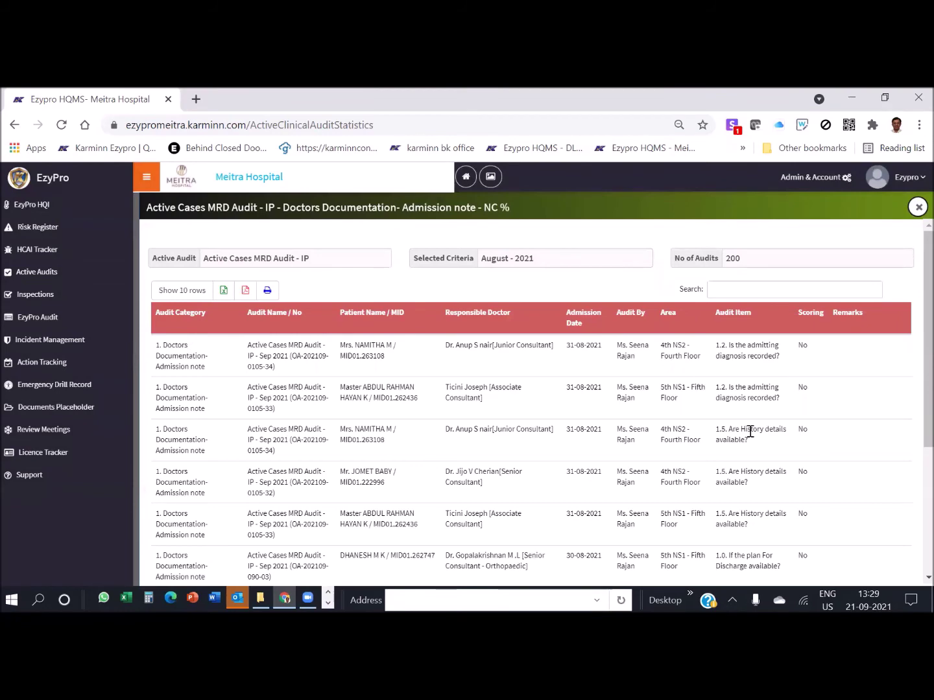
scroll(913, 383, down, 3)
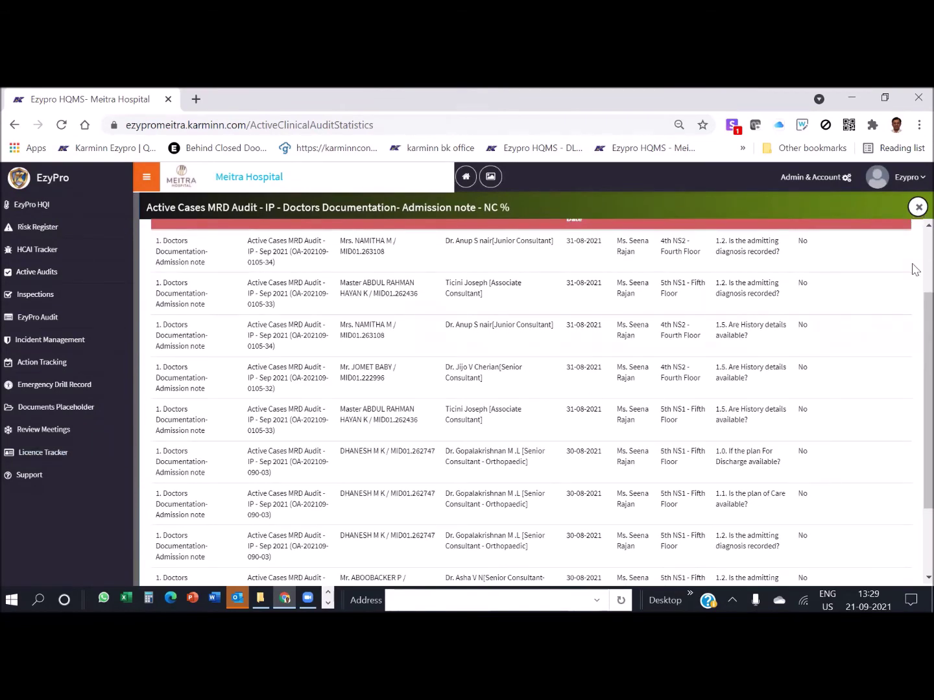
key(Escape)
scroll(911, 392, up, 5)
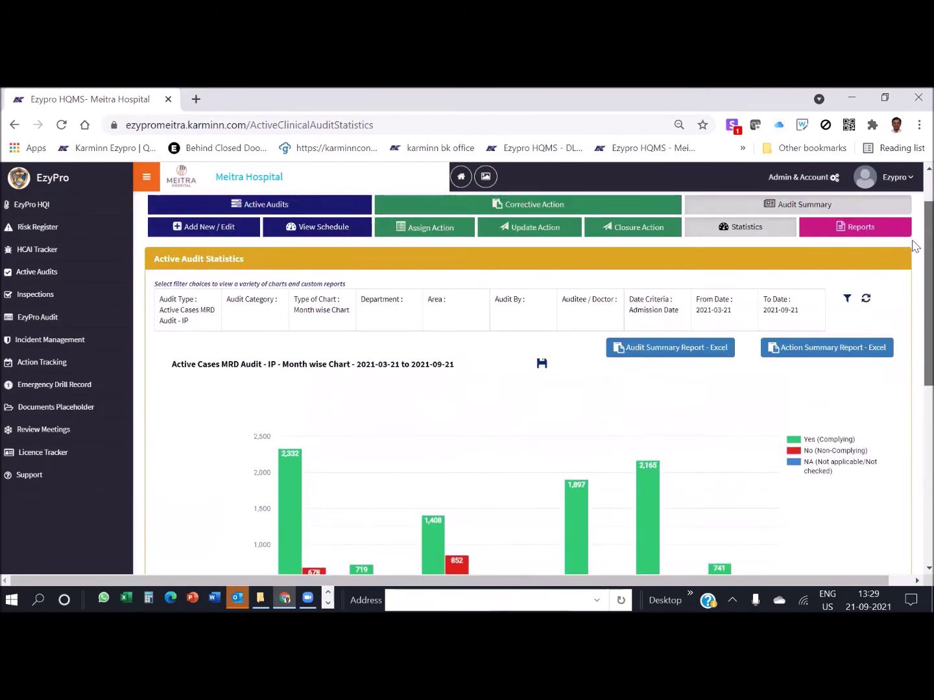
scroll(914, 246, up, 1)
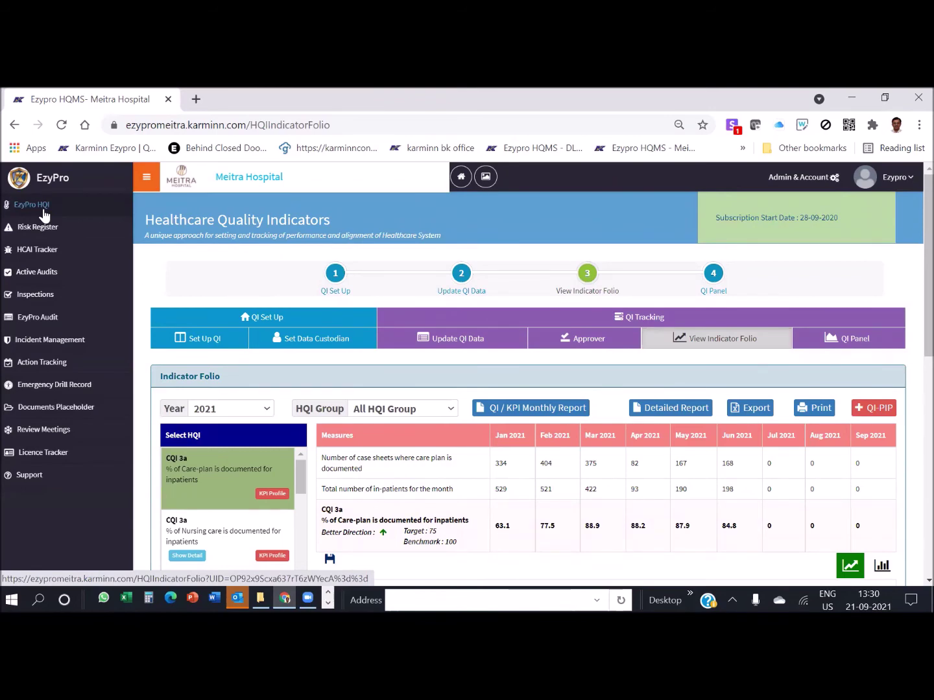
- Examine the 2021 monthly measures and trend chart of the "% of Care-plan is documented for inpatients" indicator
scroll(914, 299, down, 1)
scroll(912, 310, down, 1)
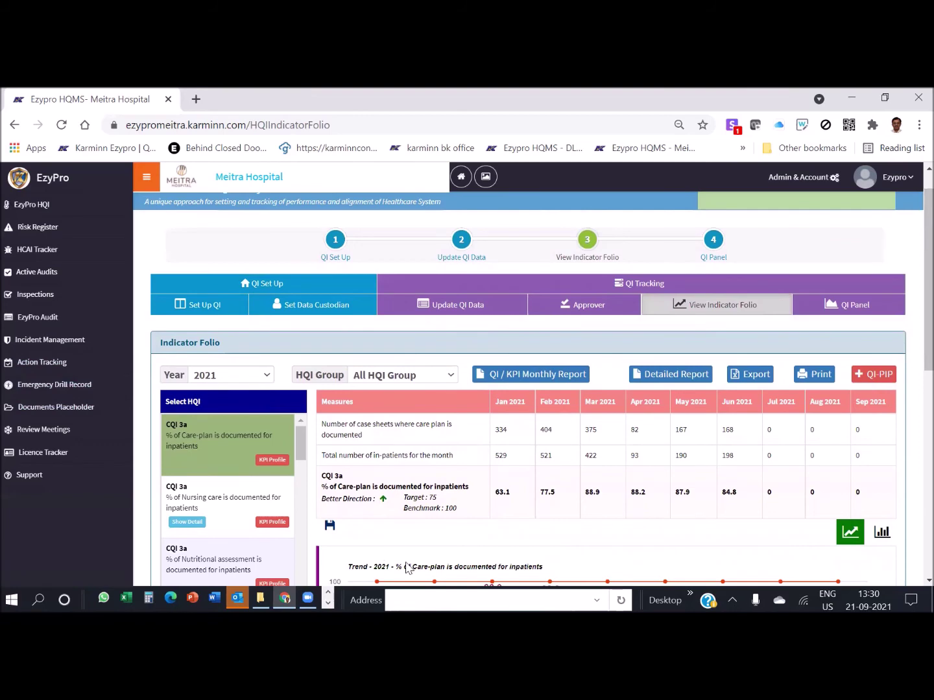
scroll(914, 406, down, 2)
scroll(913, 428, down, 3)
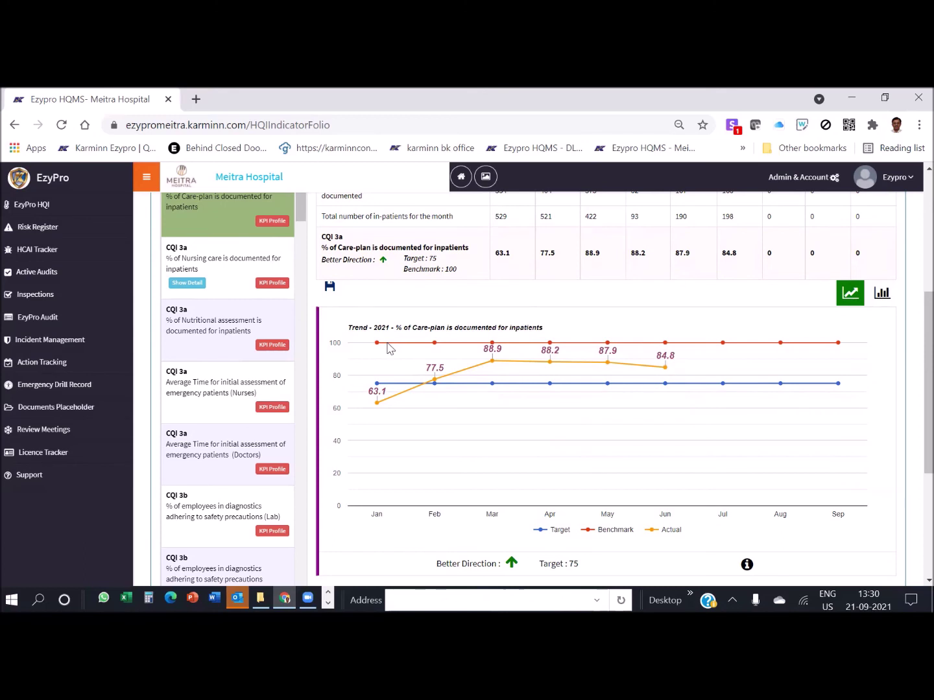
mouse_move(383, 351)
scroll(472, 316, up, 1)
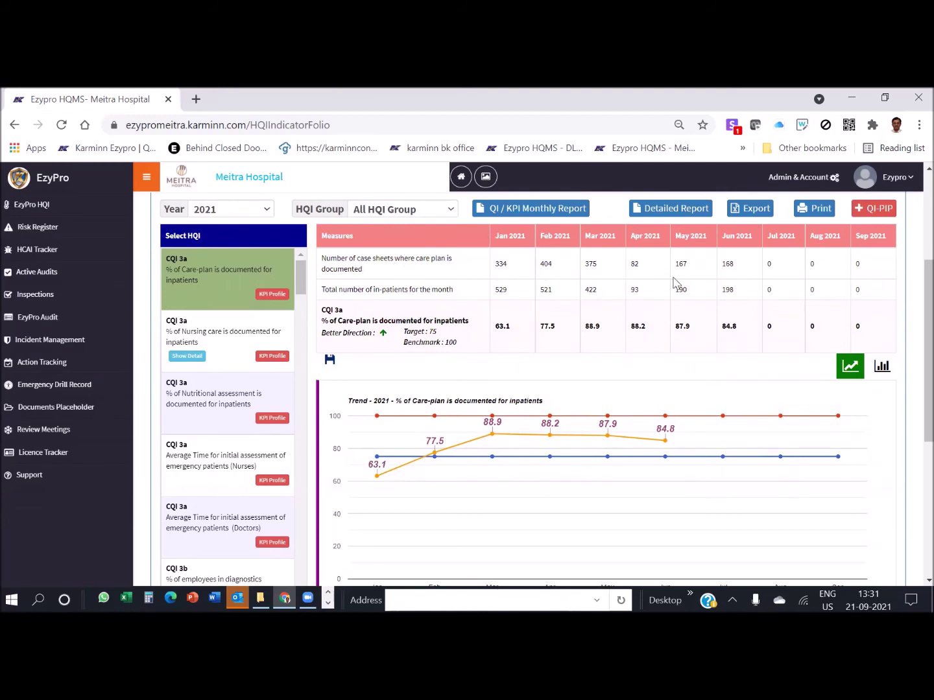
scroll(592, 295, up, 1)
scroll(499, 248, up, 1)
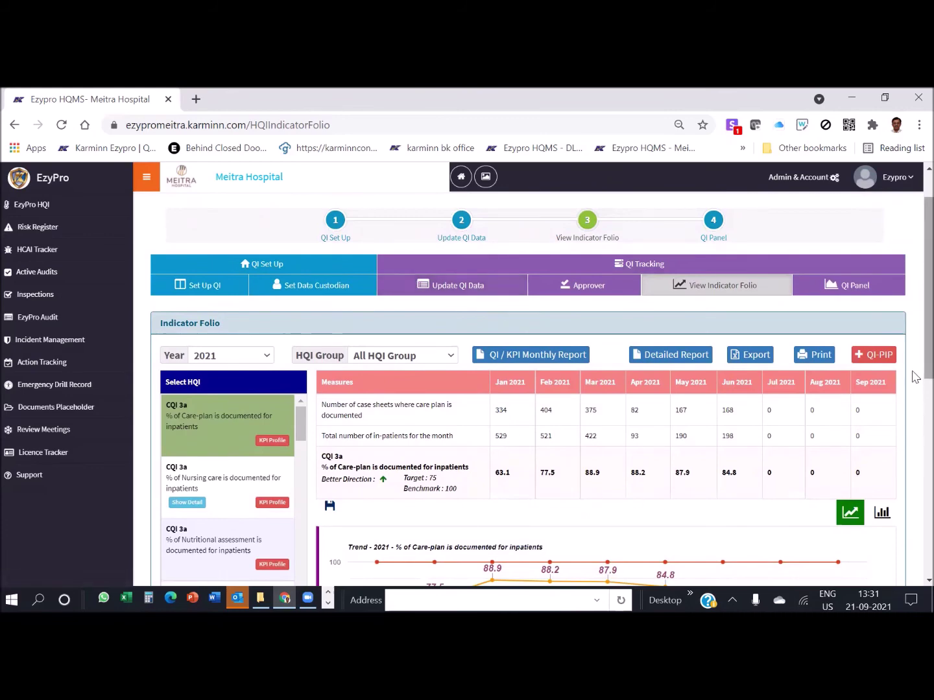
- View the Reason for Variation Log of the inpatient care-plan documentation indicator and close the HQI log
scroll(913, 389, down, 7)
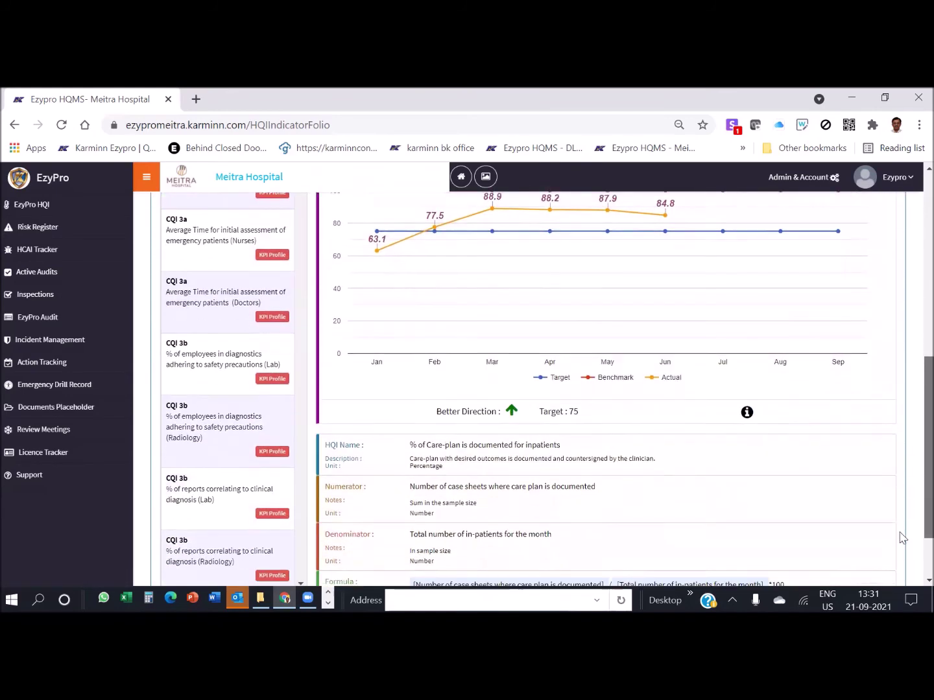
scroll(911, 545, up, 2)
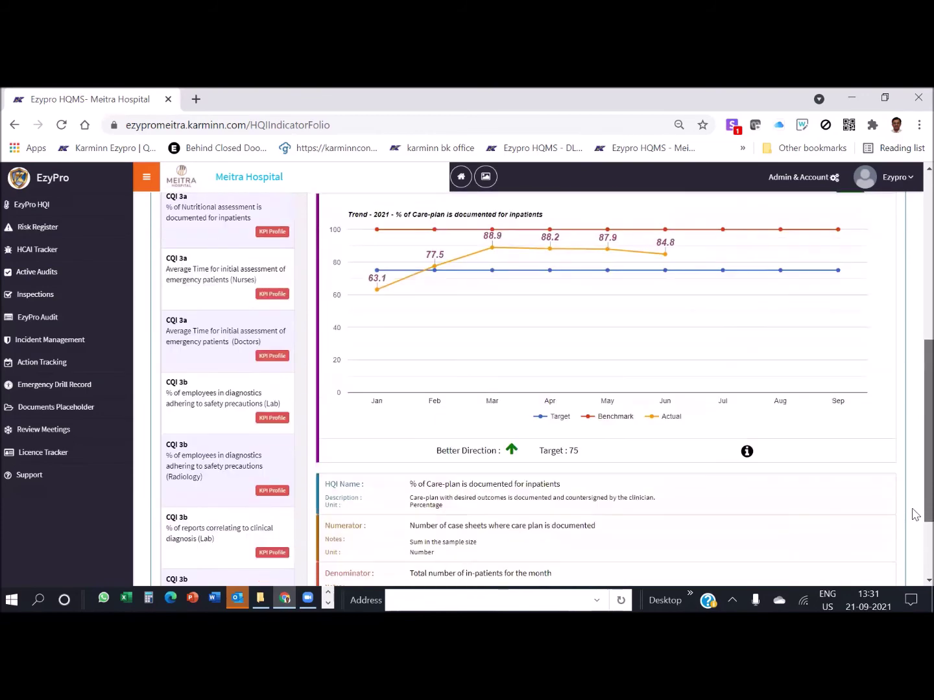
scroll(913, 493, up, 2)
click(747, 563)
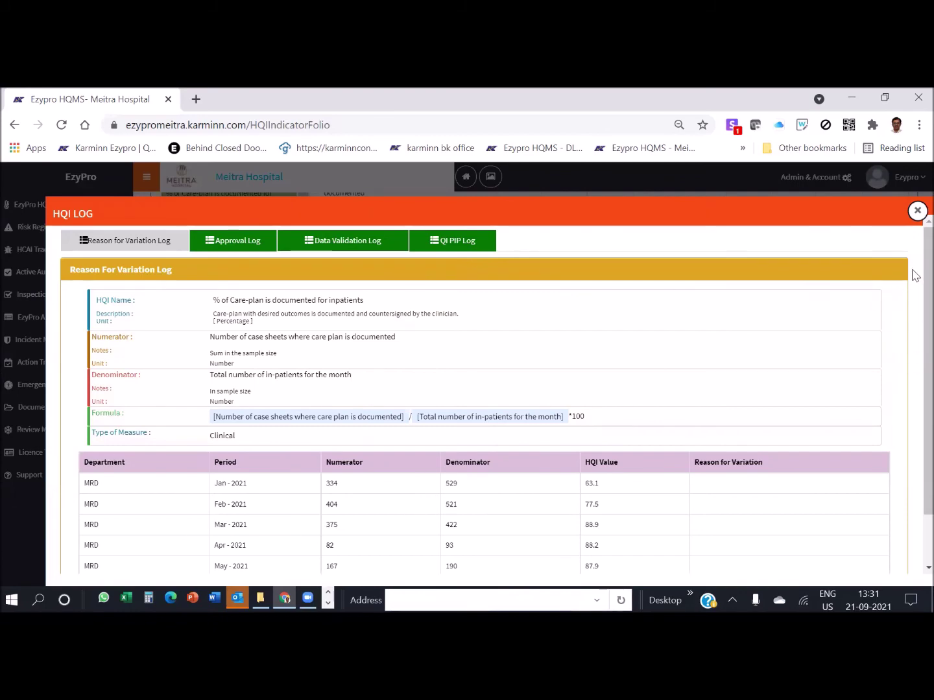
click(917, 210)
- Review the care-plan indicator's numerator, denominator and formula below its trend chart and return to the indicator list
scroll(913, 330, up, 5)
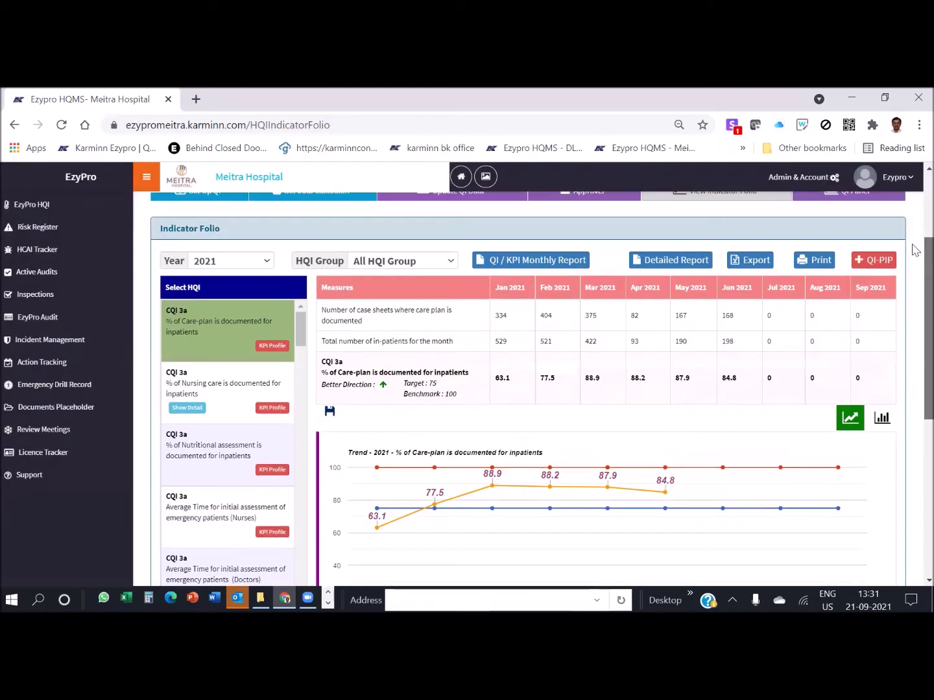
scroll(913, 260, down, 4)
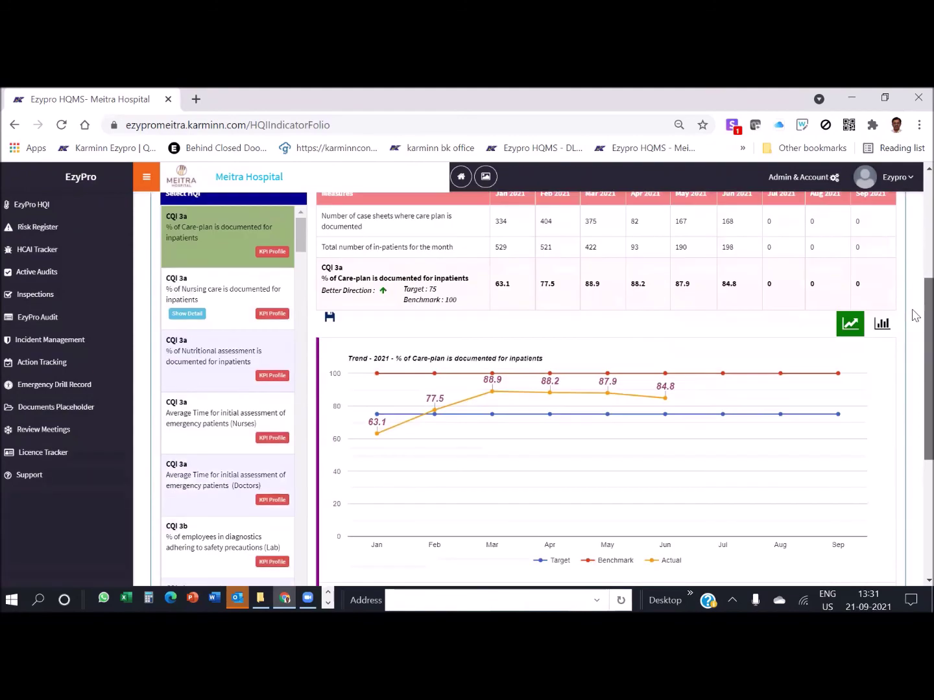
scroll(913, 353, down, 4)
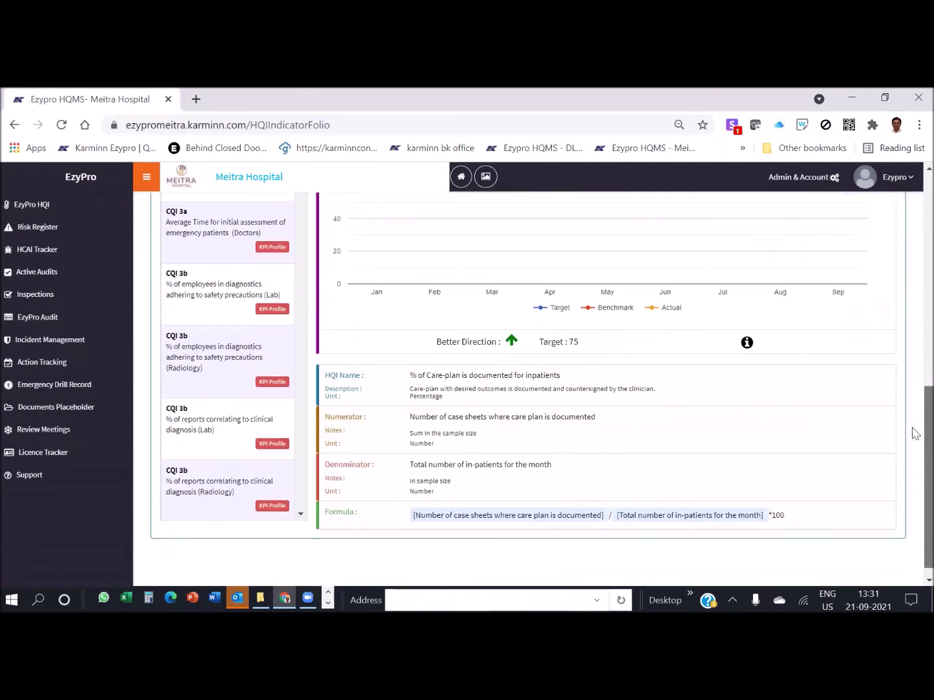
scroll(914, 430, up, 7)
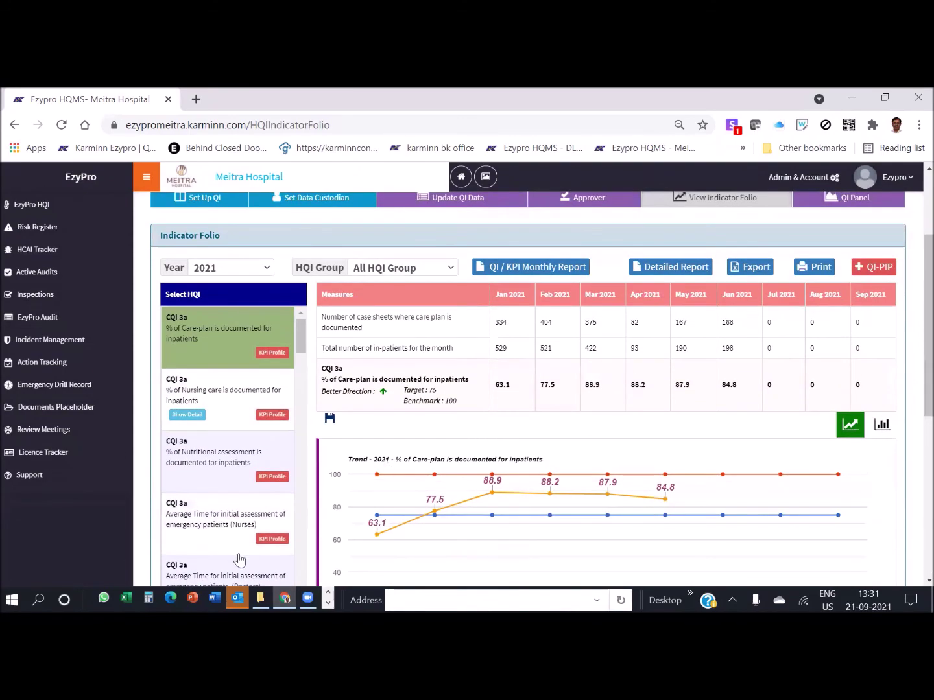